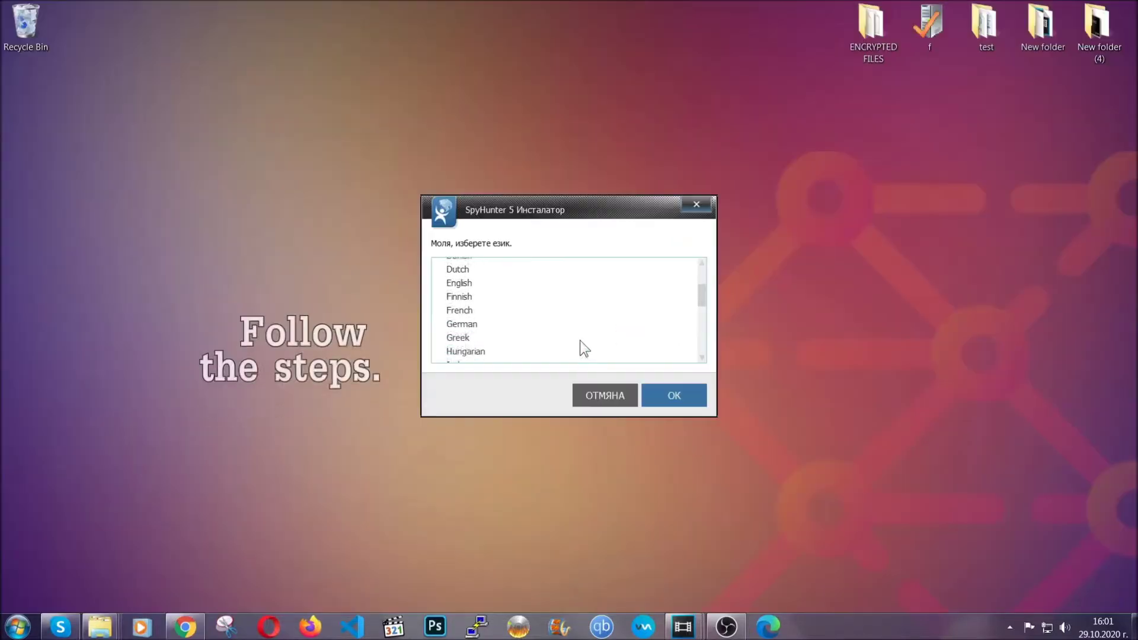
# - Set the SpyHunter 5 installer language to English and confirm it
pyautogui.scroll(-2, 538, 336)
pyautogui.scroll(2, 538, 336)
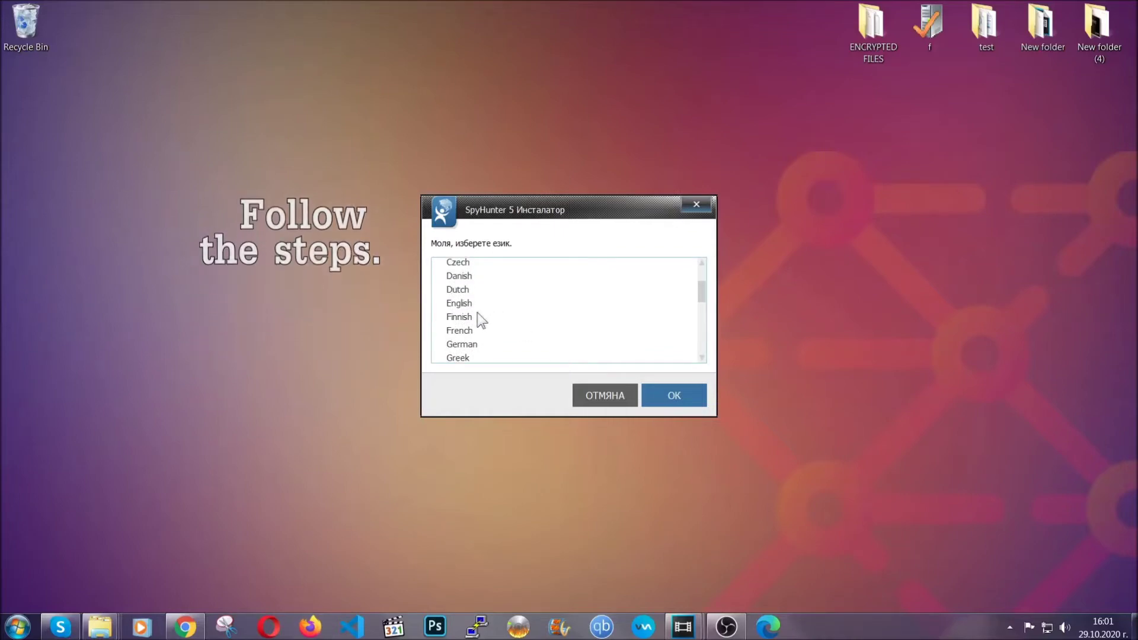
pyautogui.click(474, 304)
pyautogui.click(670, 398)
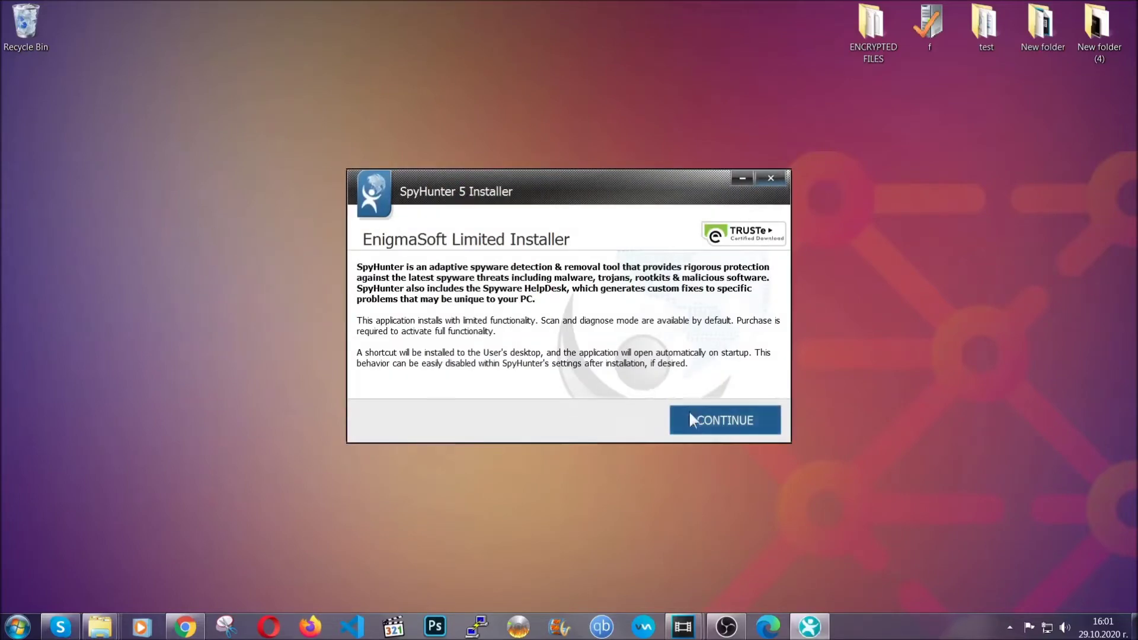
# - Proceed through the SpyHunter 5 installer, accept its terms, and finish the setup
pyautogui.click(689, 411)
pyautogui.click(667, 382)
pyautogui.click(683, 410)
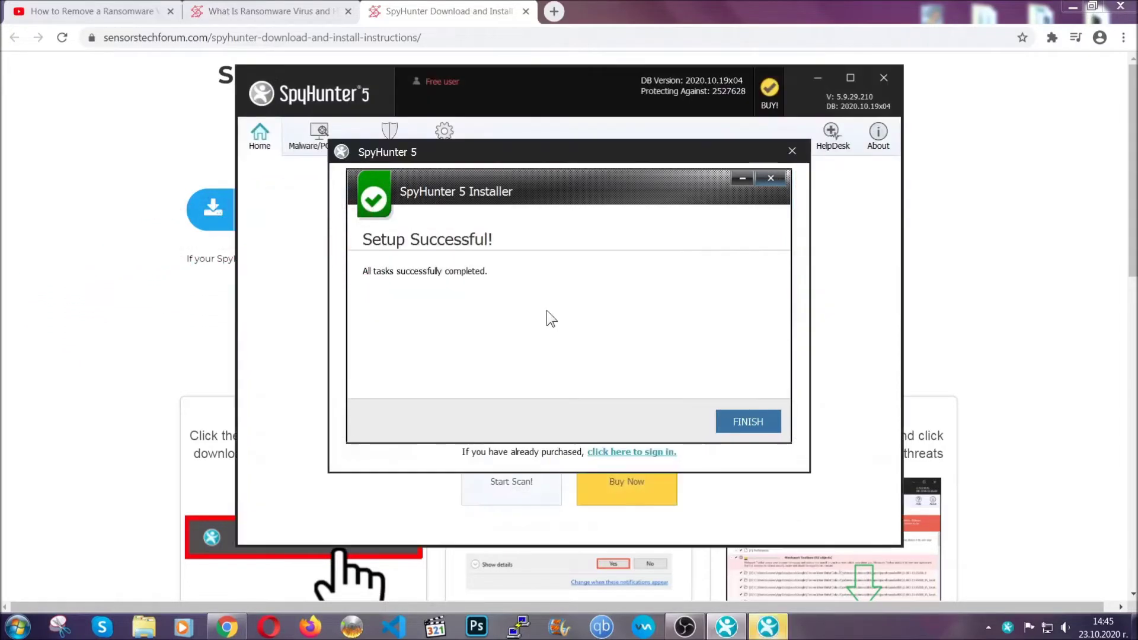
pyautogui.click(726, 423)
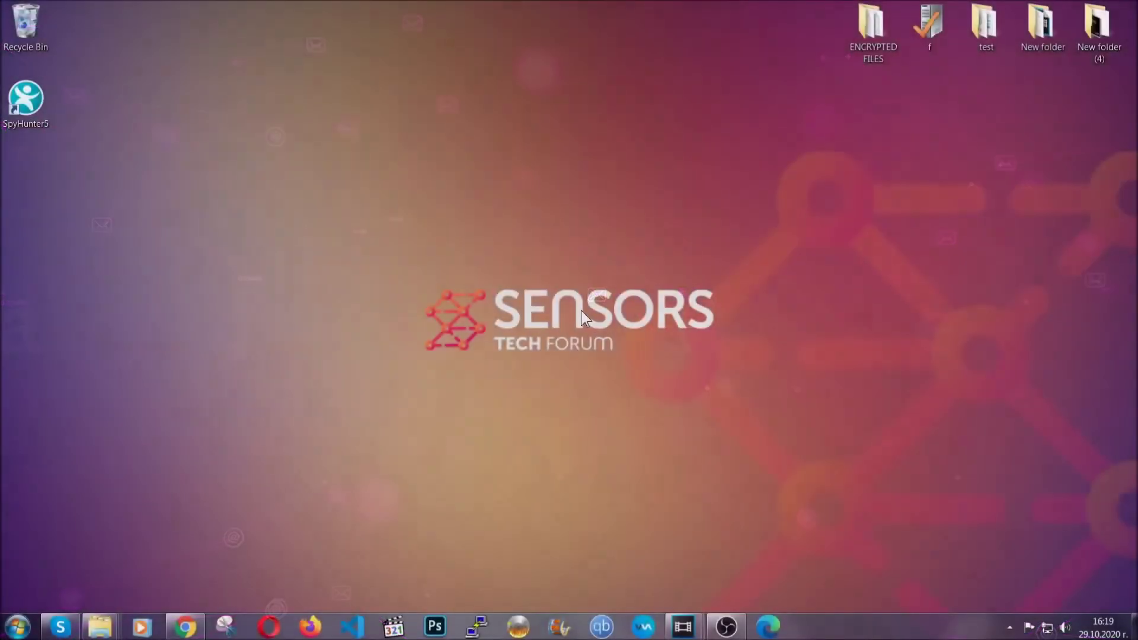
# - Open Windows' Programs and Features by running APPWIZ.CPL
pyautogui.press('super+r')
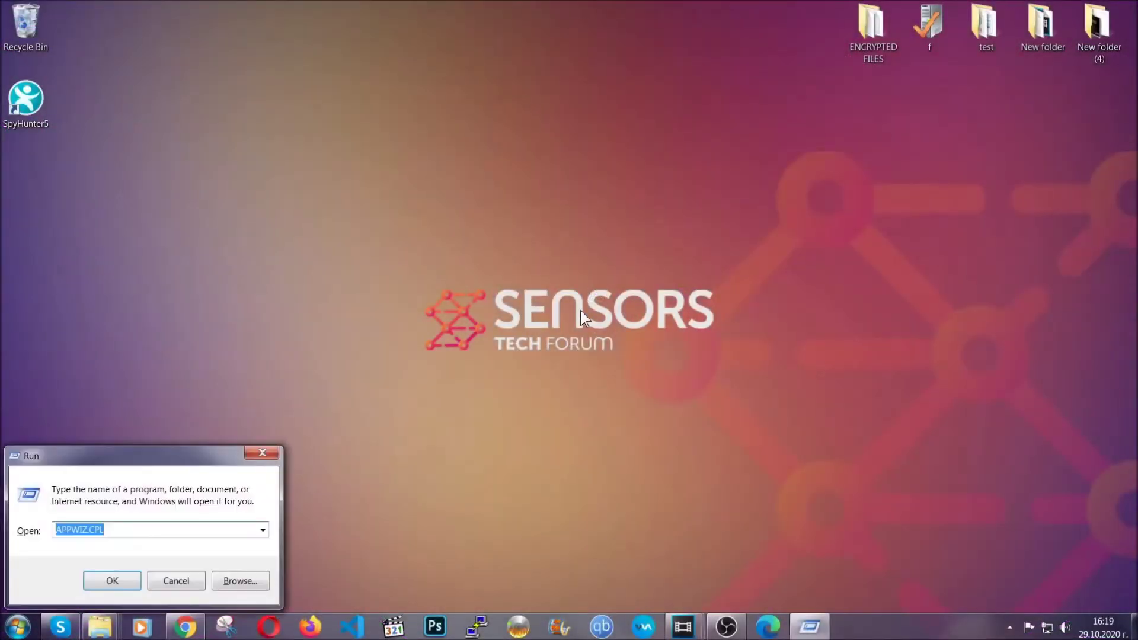
pyautogui.click(112, 531)
pyautogui.moveTo(112, 531); pyautogui.dragTo(22, 532)
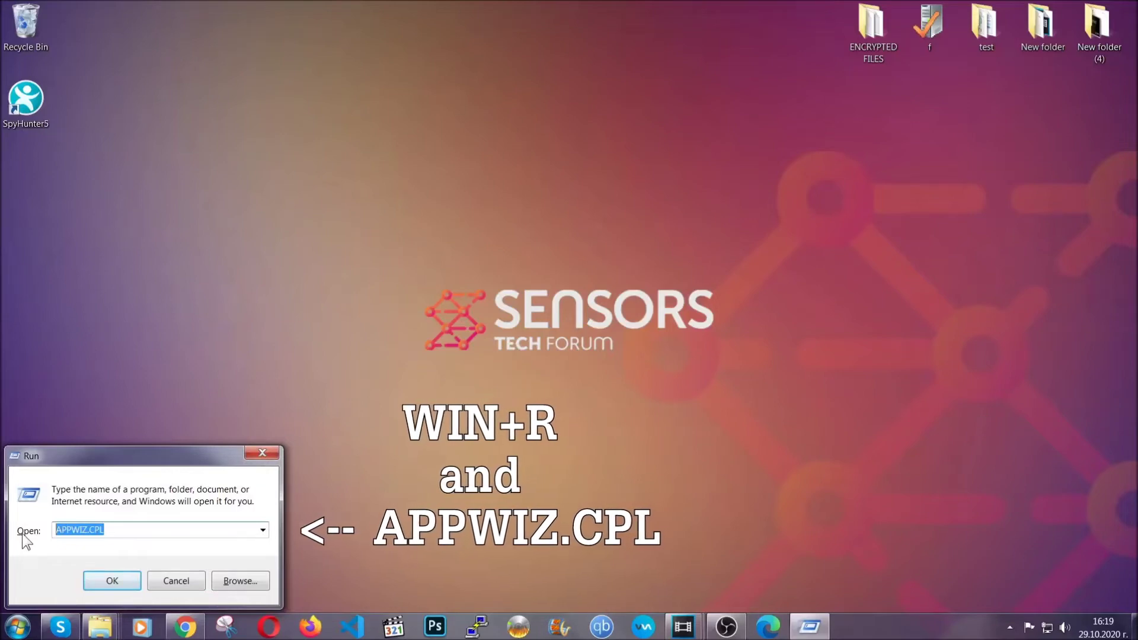
pyautogui.click(112, 576)
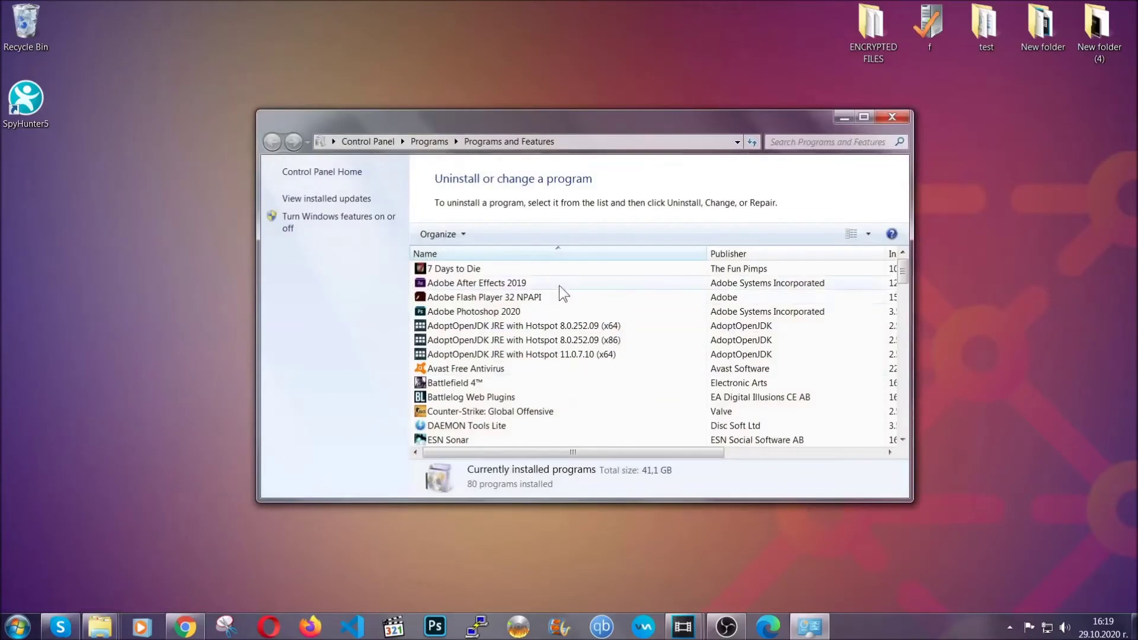
# - Uninstall SUSPICIOUS PROGRAM from the list of installed programs and dismiss the uninstaller
pyautogui.scroll(-20, 559, 295)
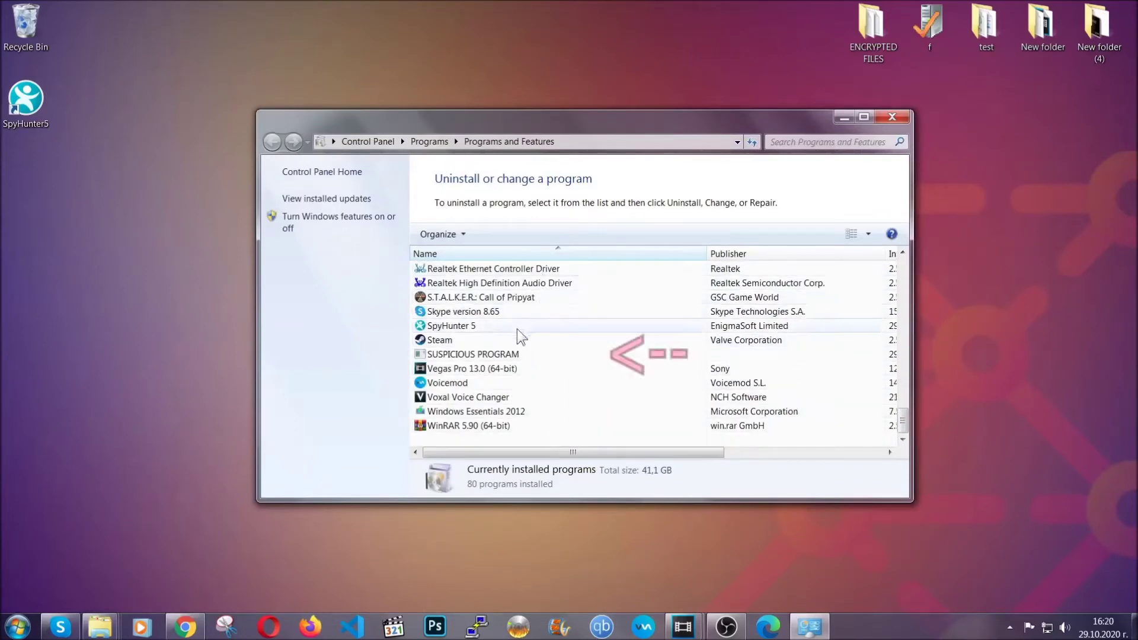
pyautogui.click(485, 356)
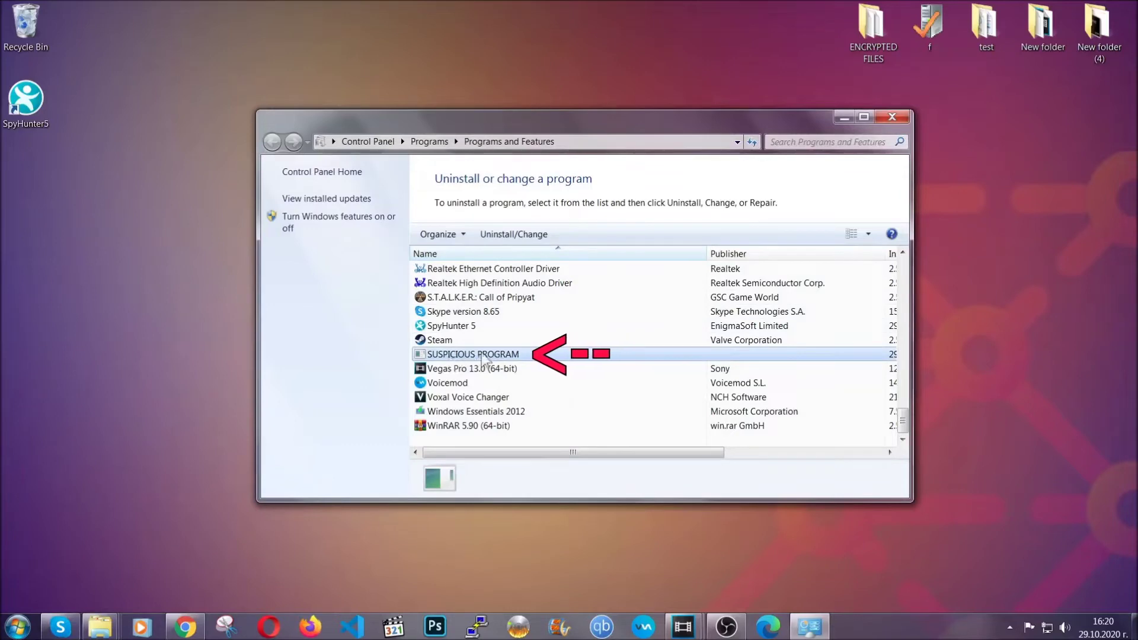
pyautogui.click(504, 234)
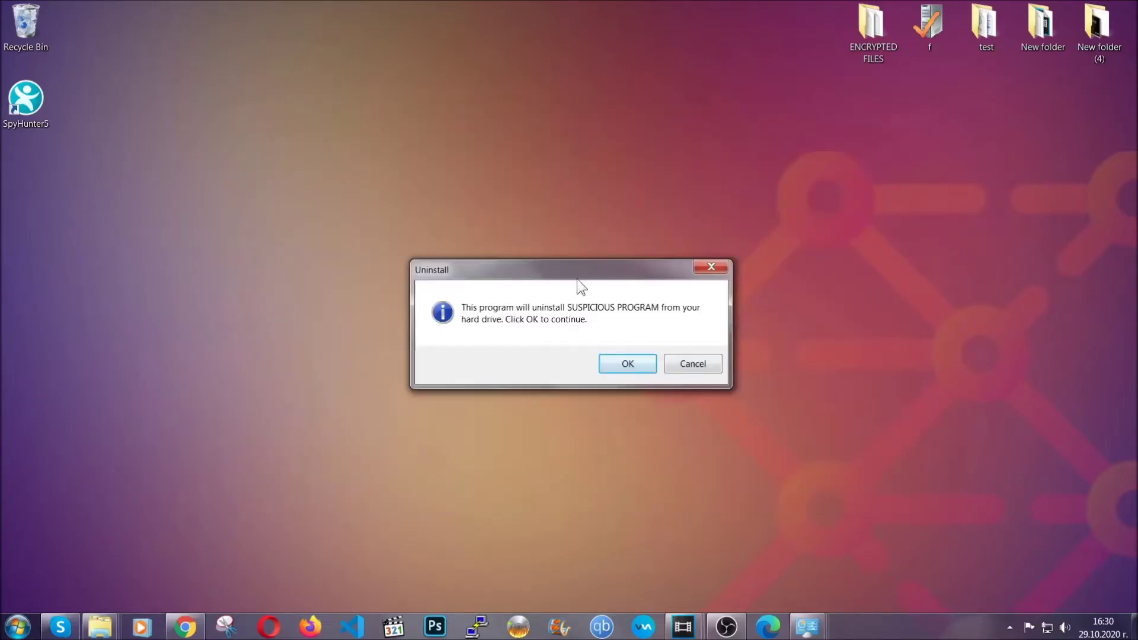
pyautogui.click(625, 365)
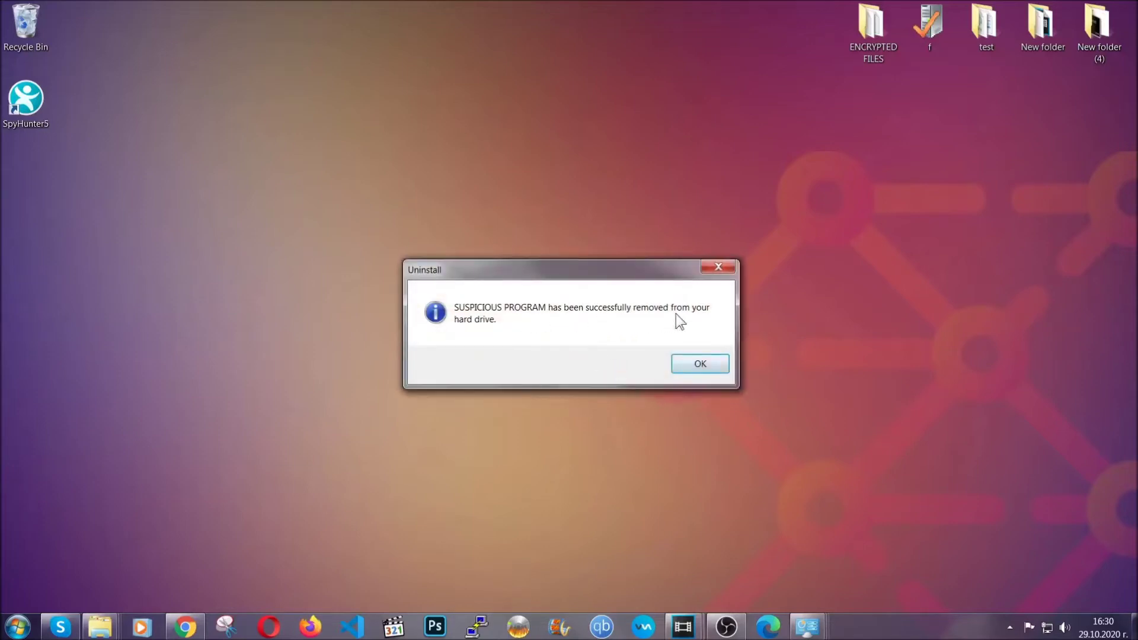
pyautogui.click(685, 365)
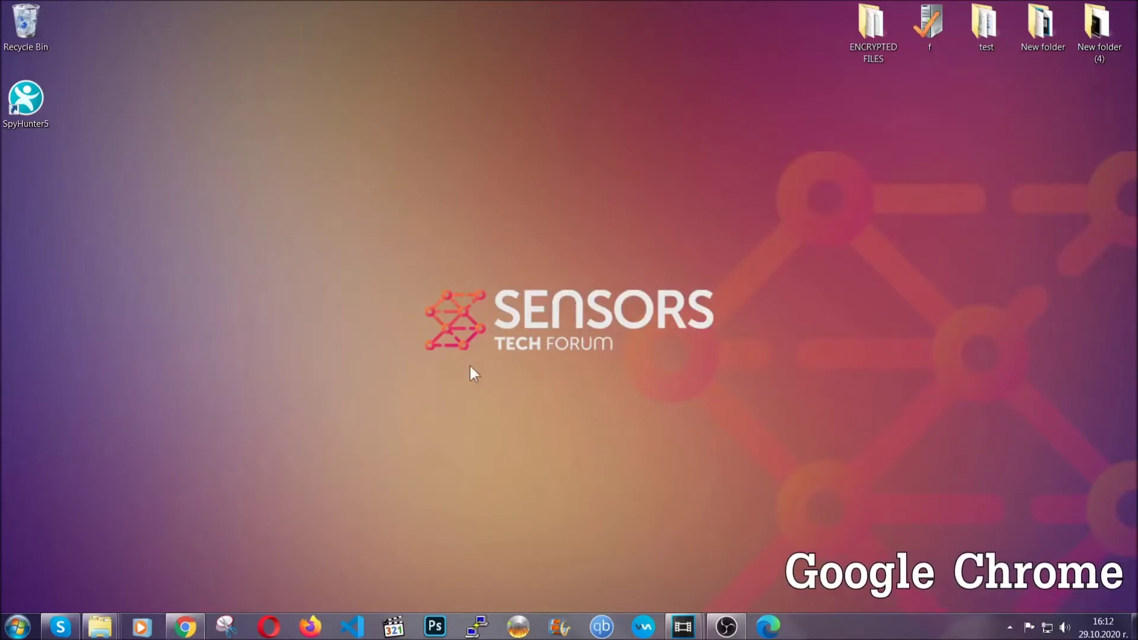
# - Switch to Google Chrome and go to chrome://settings/clearBrowserData
pyautogui.click(184, 629)
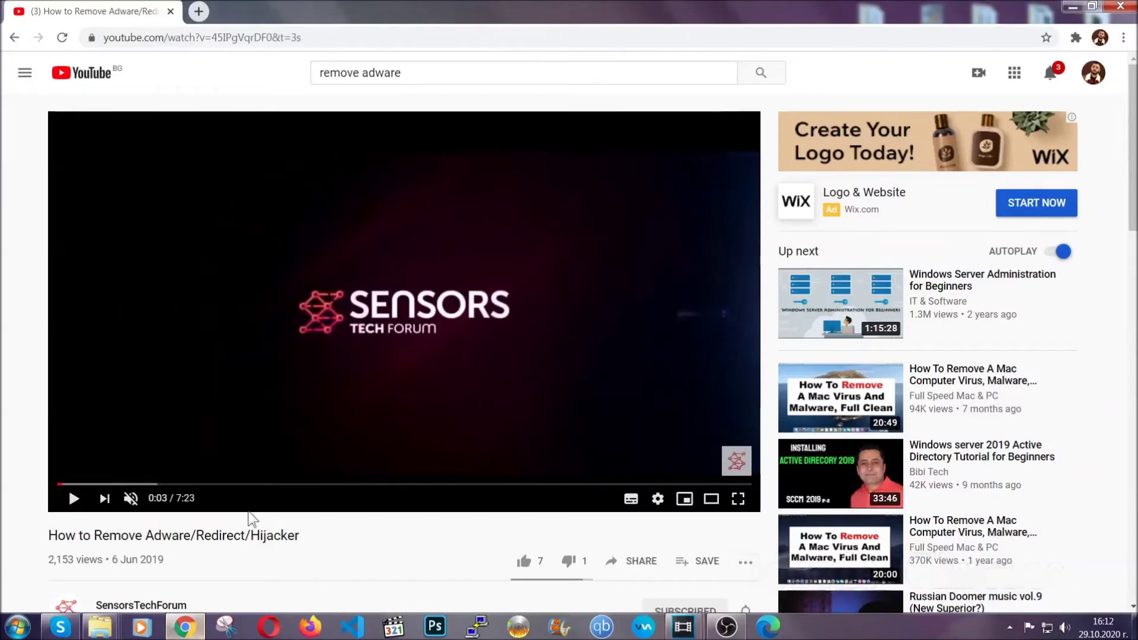
pyautogui.click(249, 41)
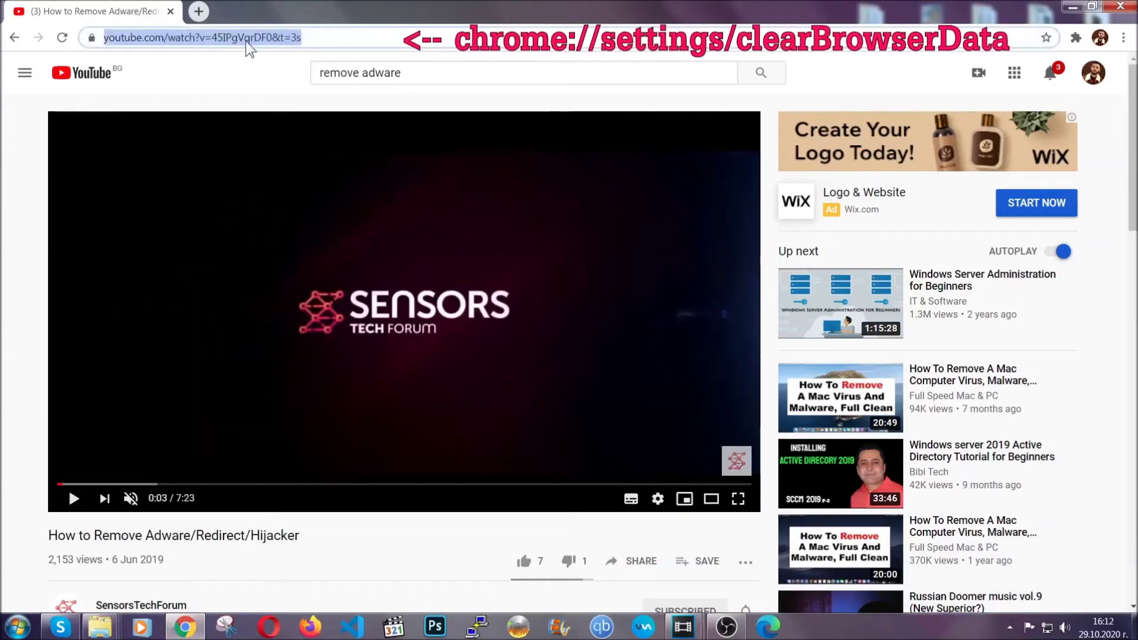
pyautogui.write('chrome:')
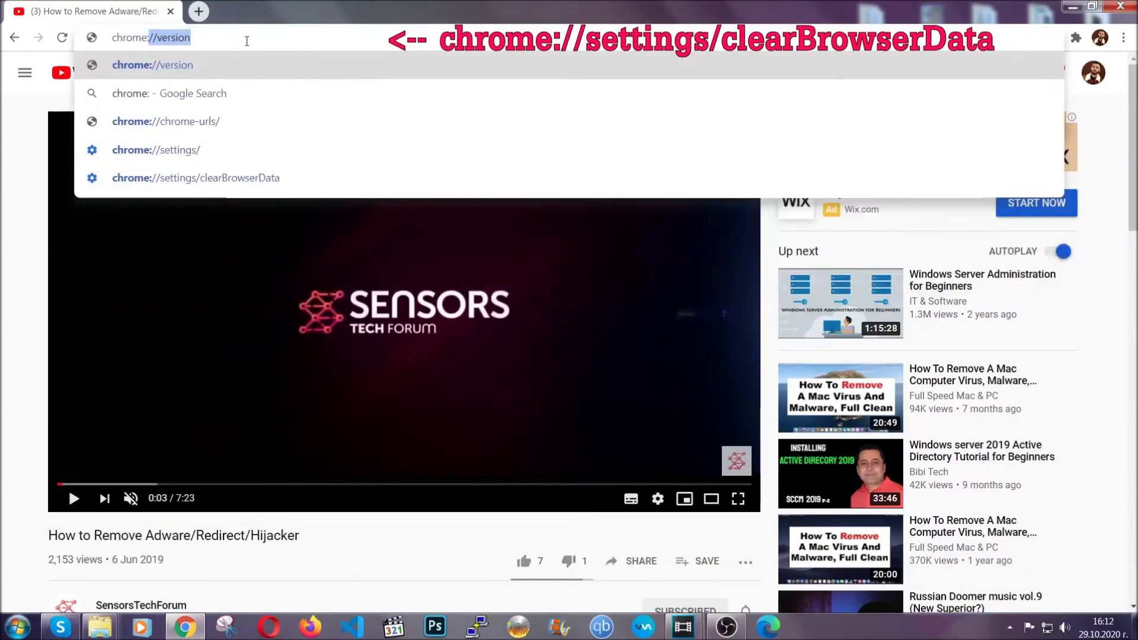
pyautogui.write('//set')
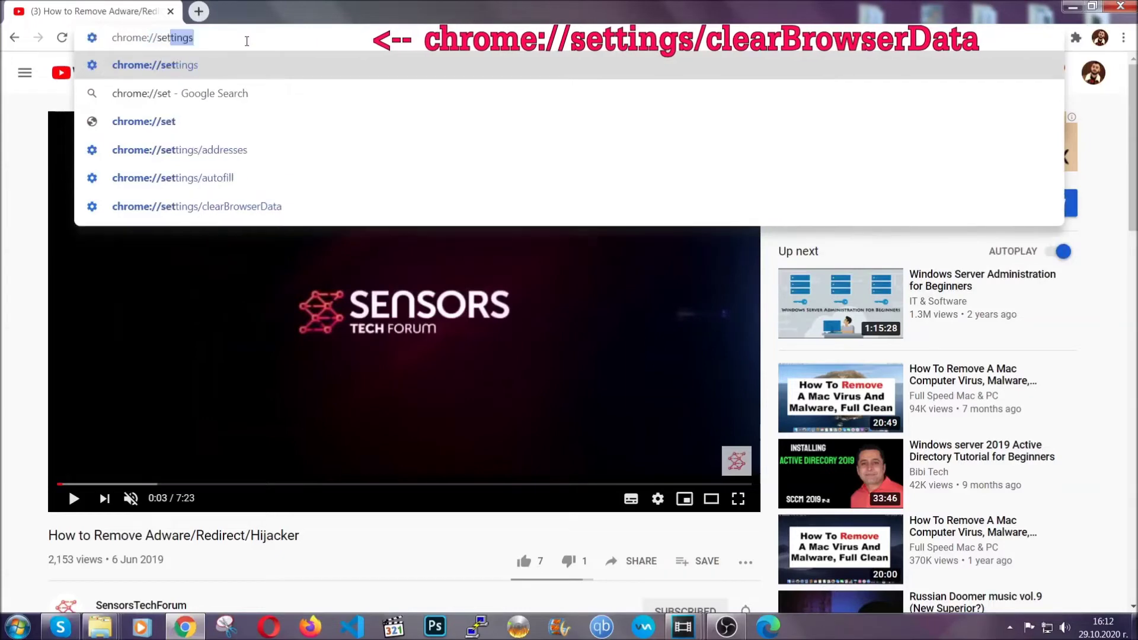
pyautogui.write('tings/clear')
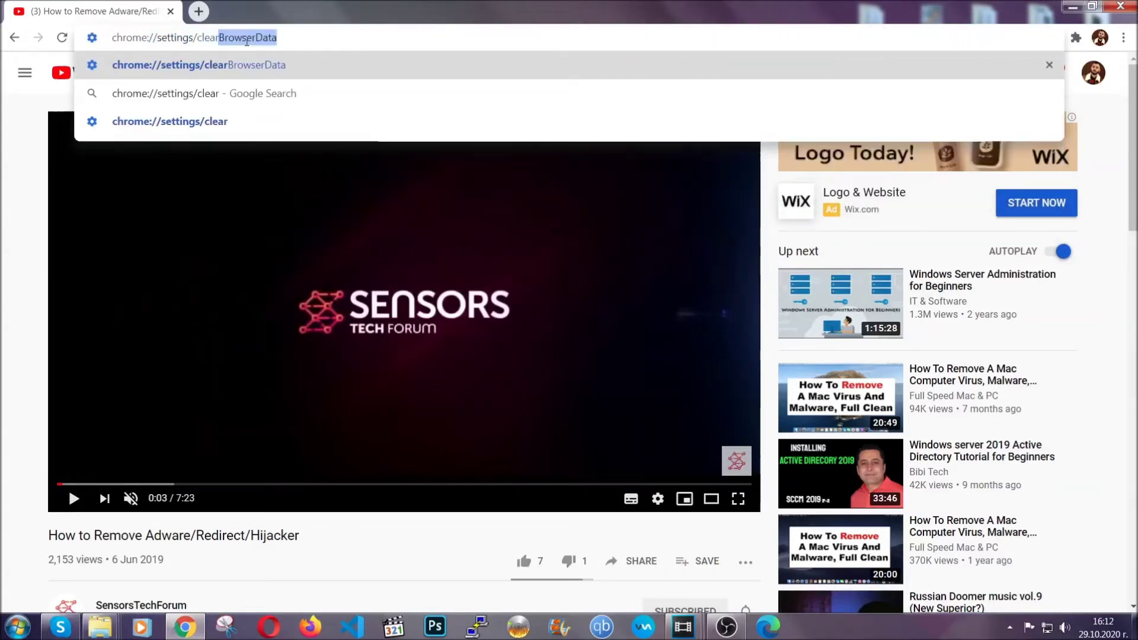
pyautogui.click(169, 67)
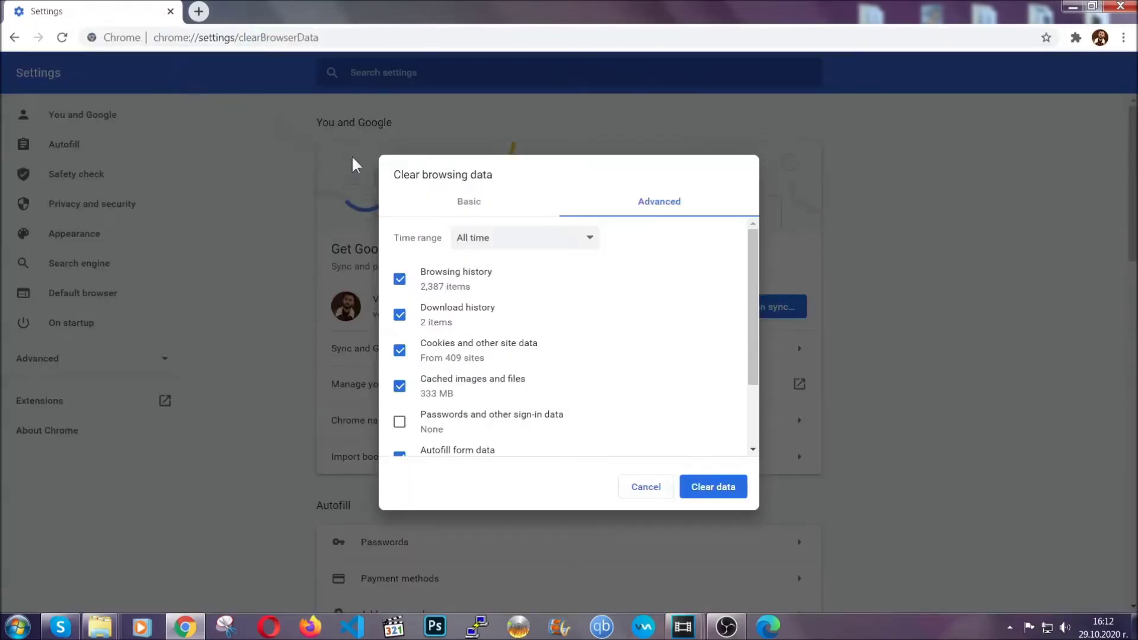
# - Clear the browsing data with the time range All time, leaving Passwords and other sign-in data unticked
pyautogui.moveTo(428, 171); pyautogui.dragTo(509, 173)
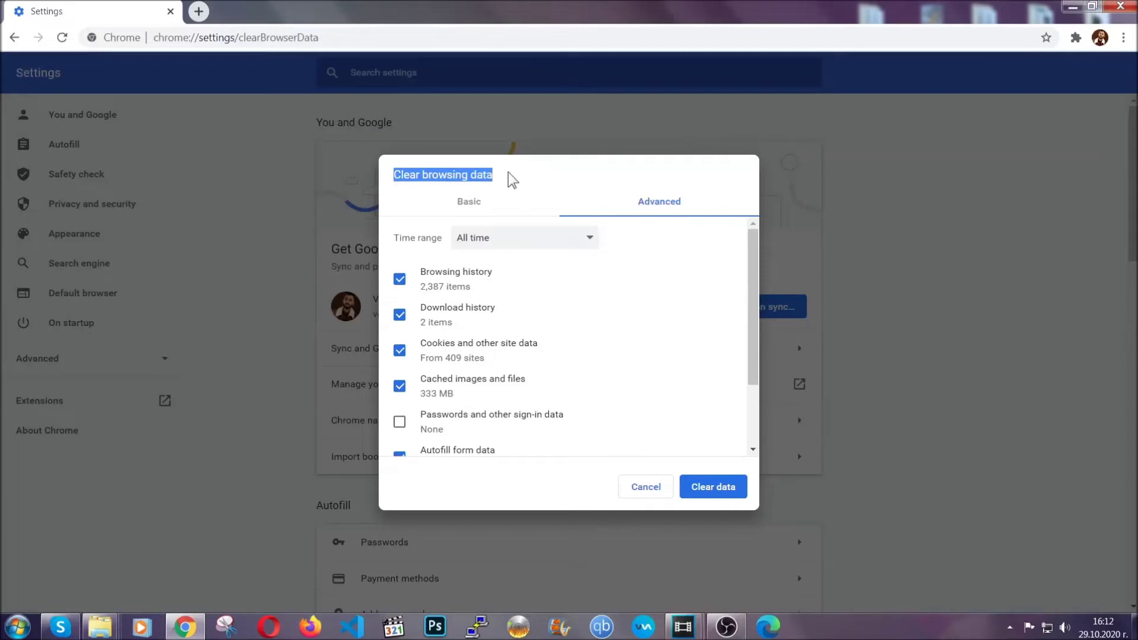
pyautogui.click(517, 244)
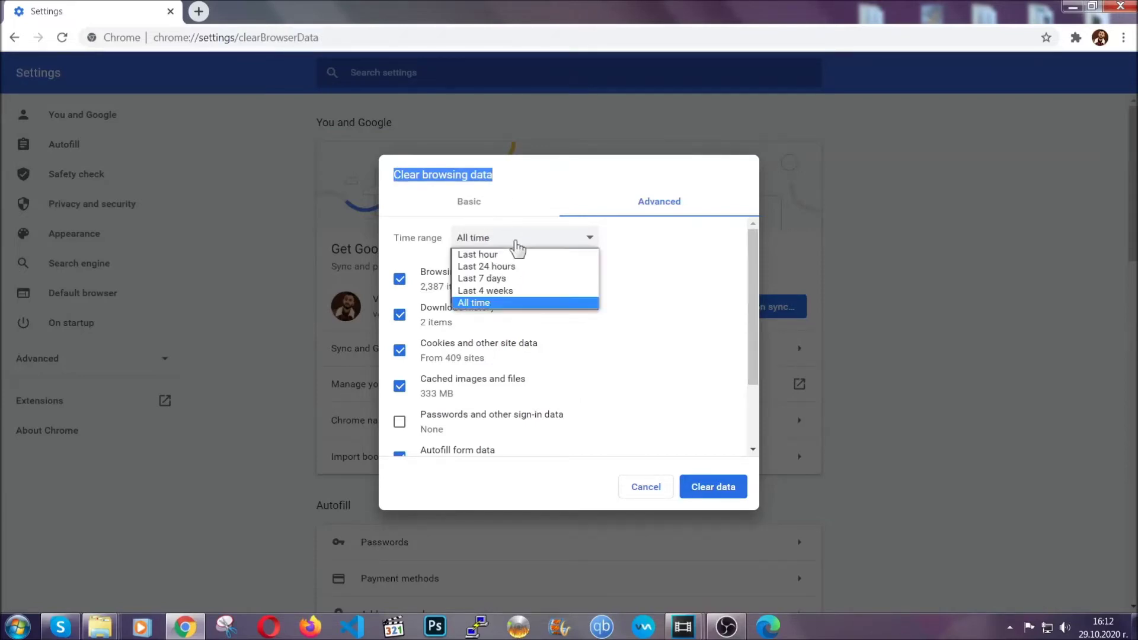
pyautogui.click(505, 307)
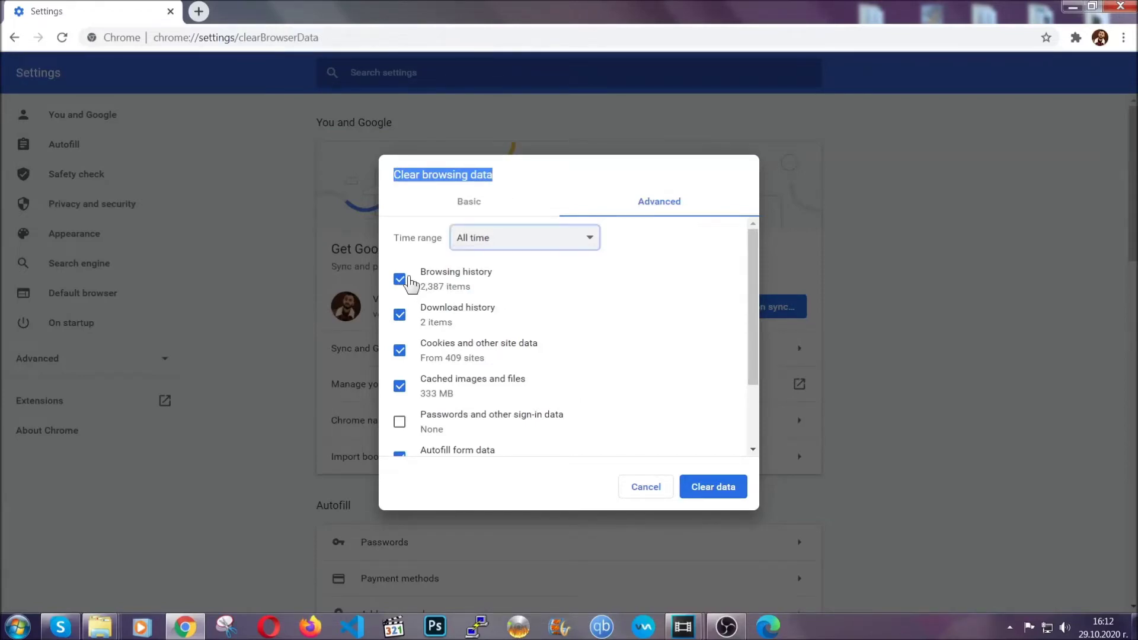
pyautogui.scroll(-2, 469, 401)
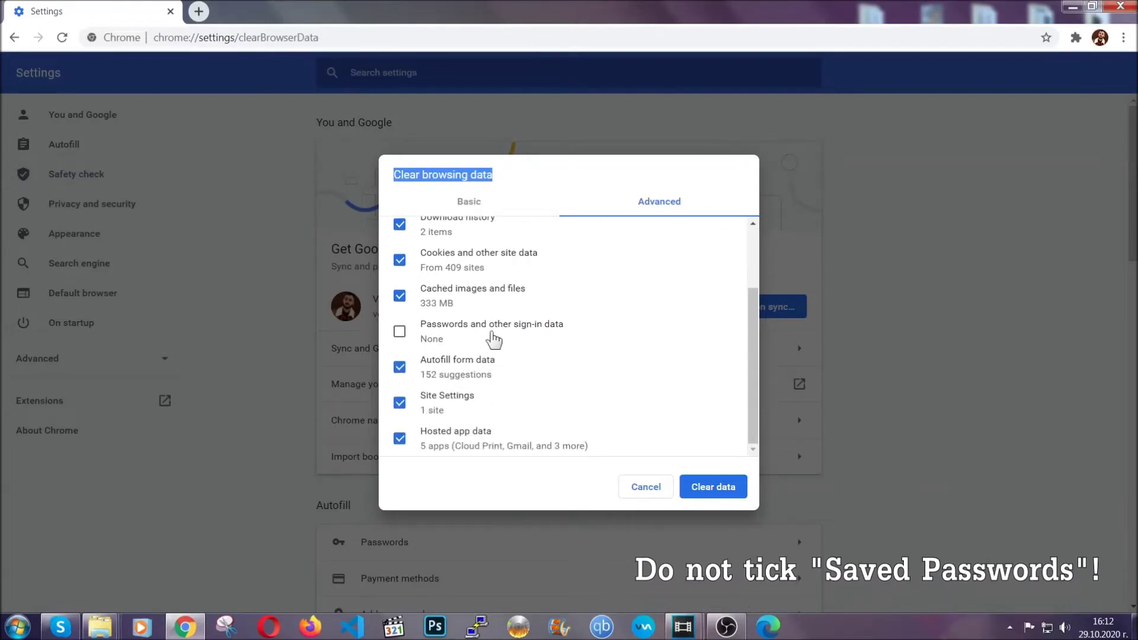
pyautogui.click(700, 487)
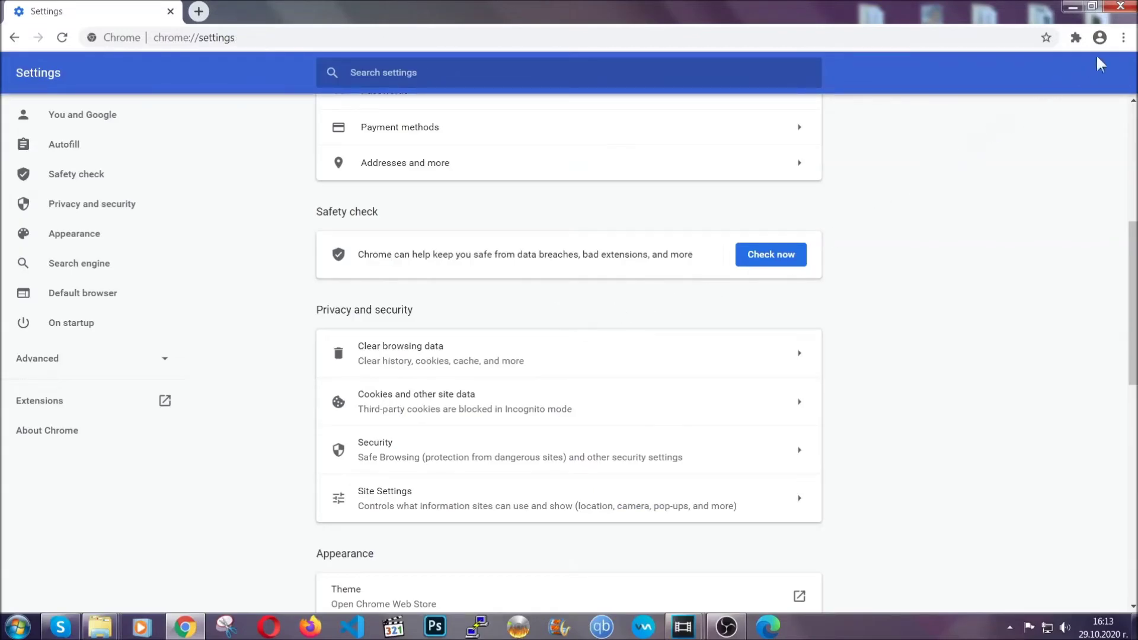
# - Remove the Bulk Media Downloader and HMA VPN Proxy Unblocker extensions from Chrome, and minimize the browser
pyautogui.click(1124, 38)
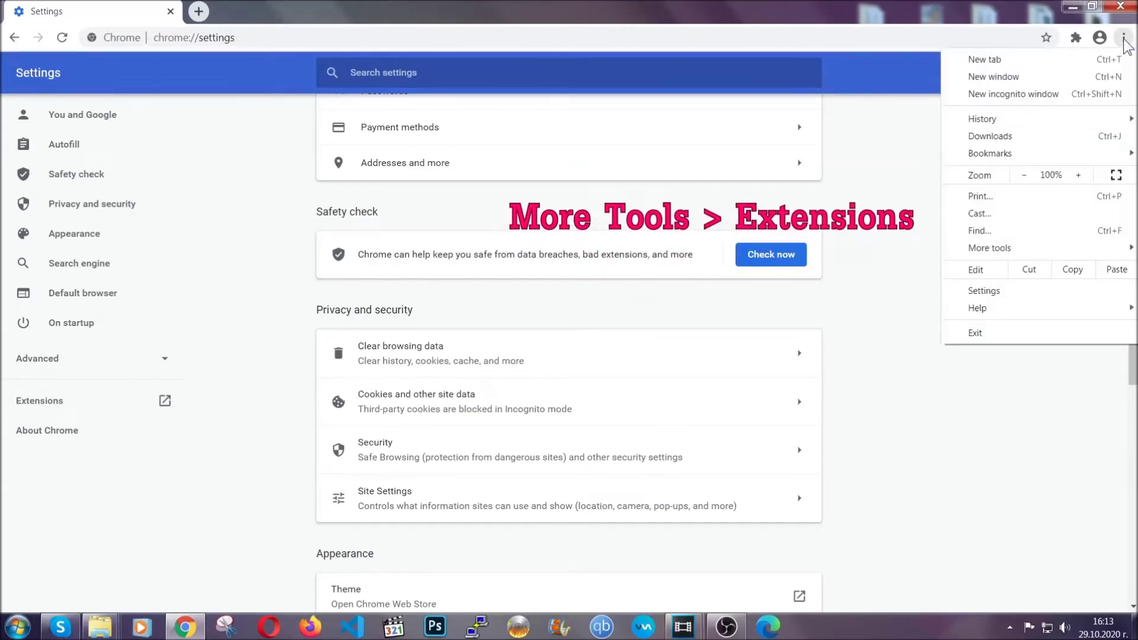
pyautogui.moveTo(1041, 242)
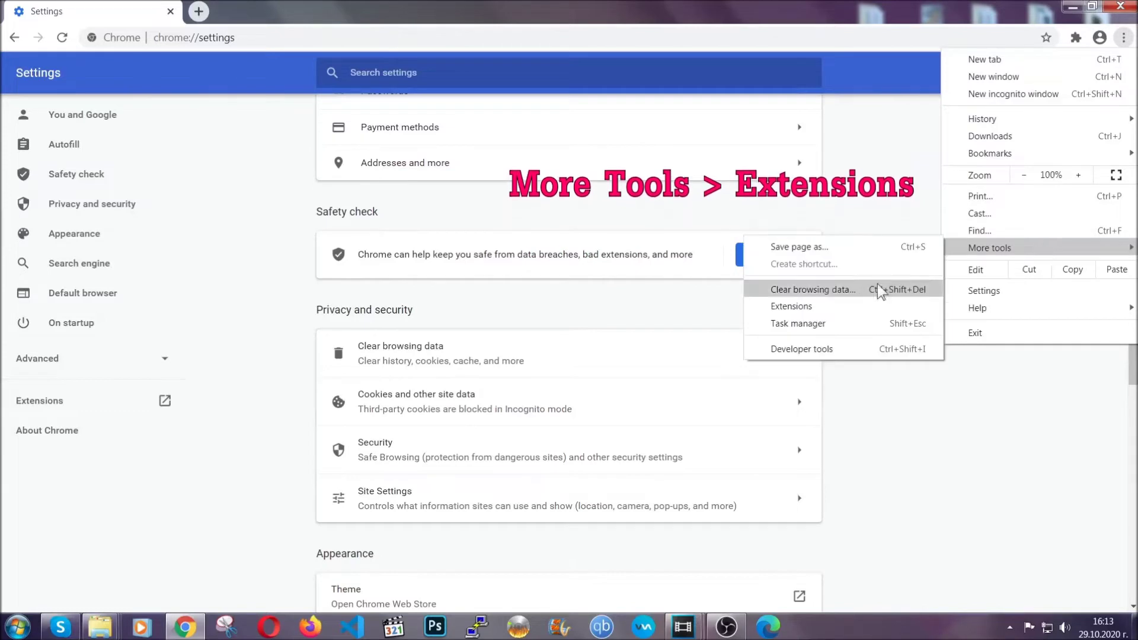
pyautogui.click(792, 307)
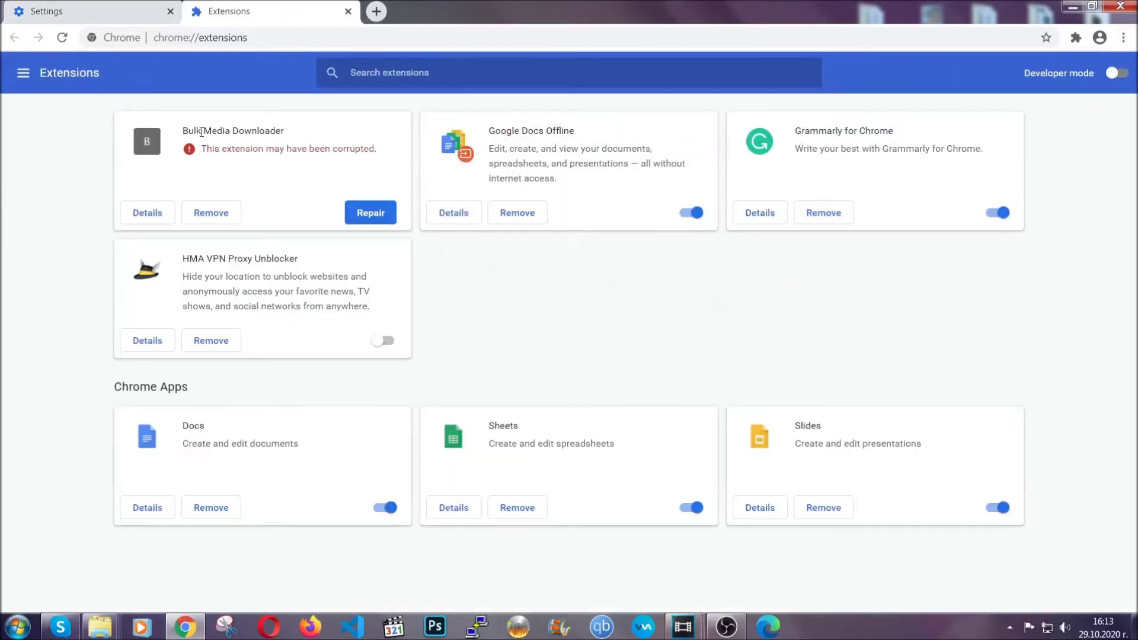
pyautogui.click(211, 213)
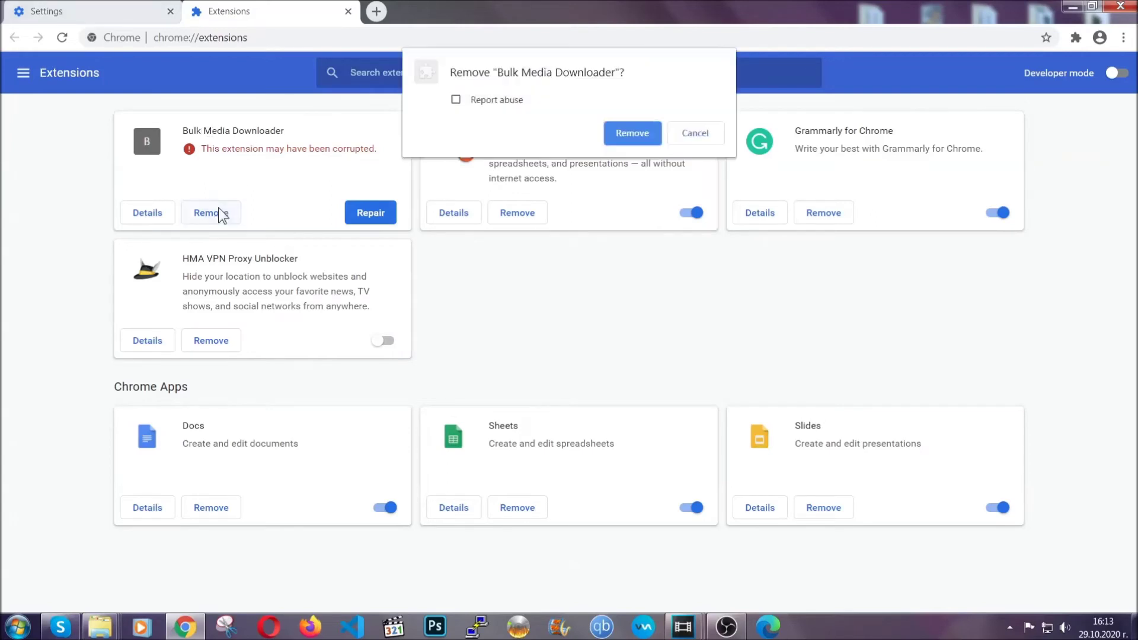
pyautogui.click(617, 133)
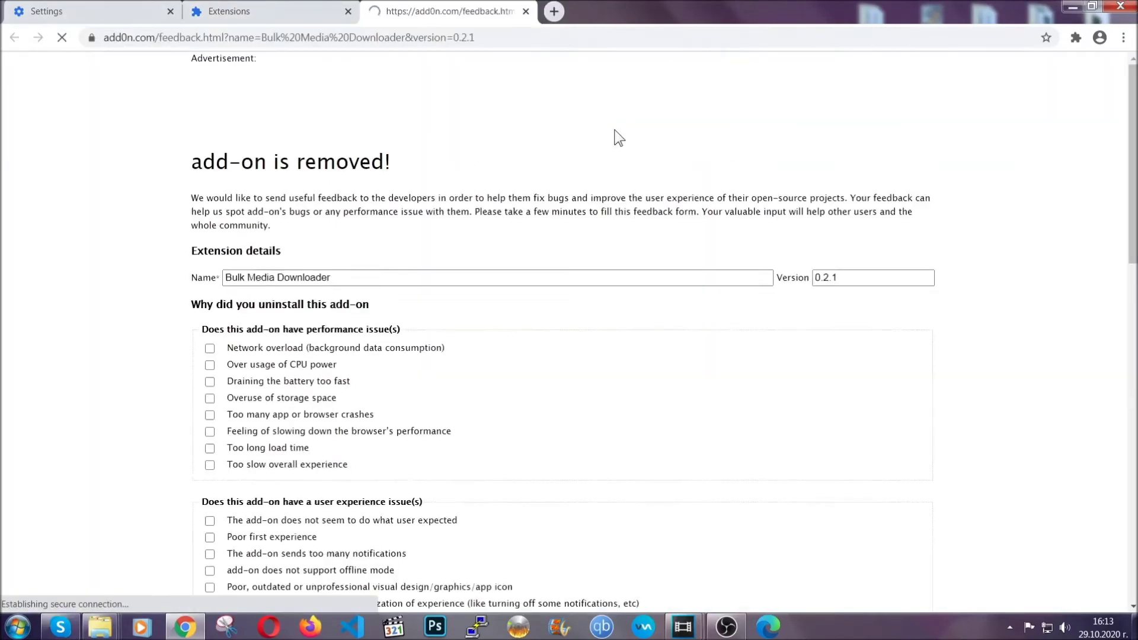
pyautogui.click(289, 13)
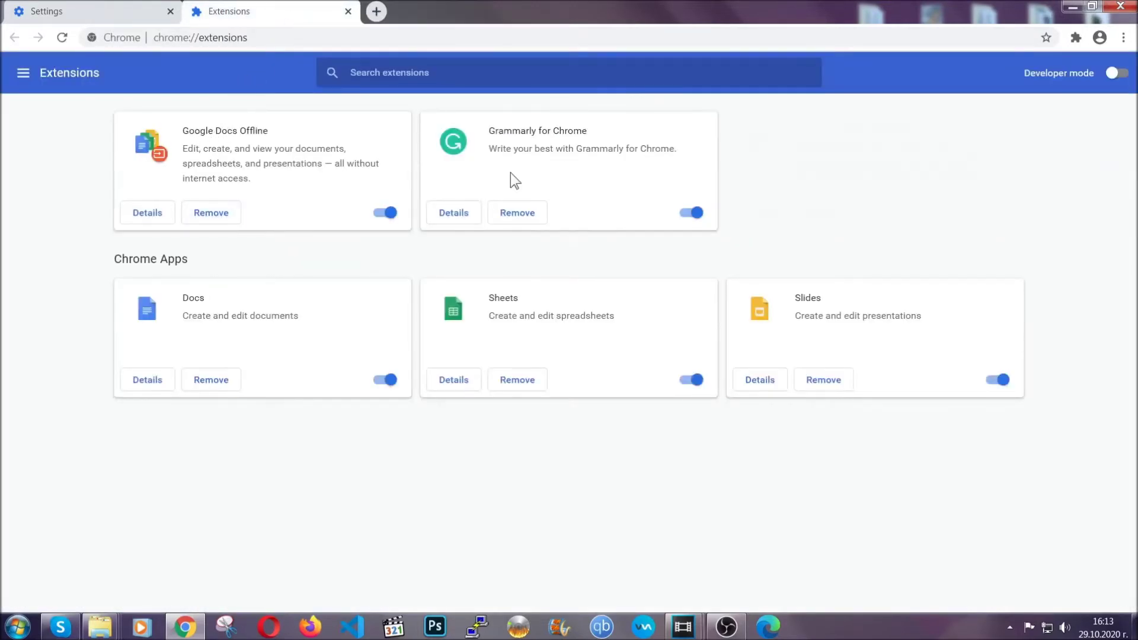
pyautogui.click(1071, 6)
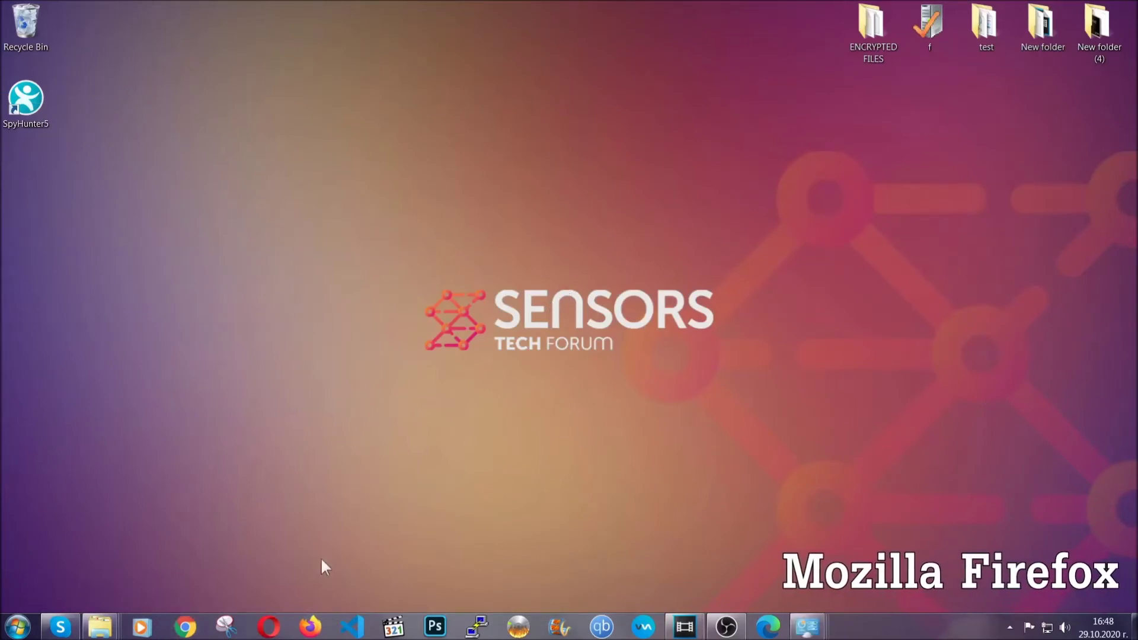
# - Switch to Mozilla Firefox and go to about:support
pyautogui.click(309, 626)
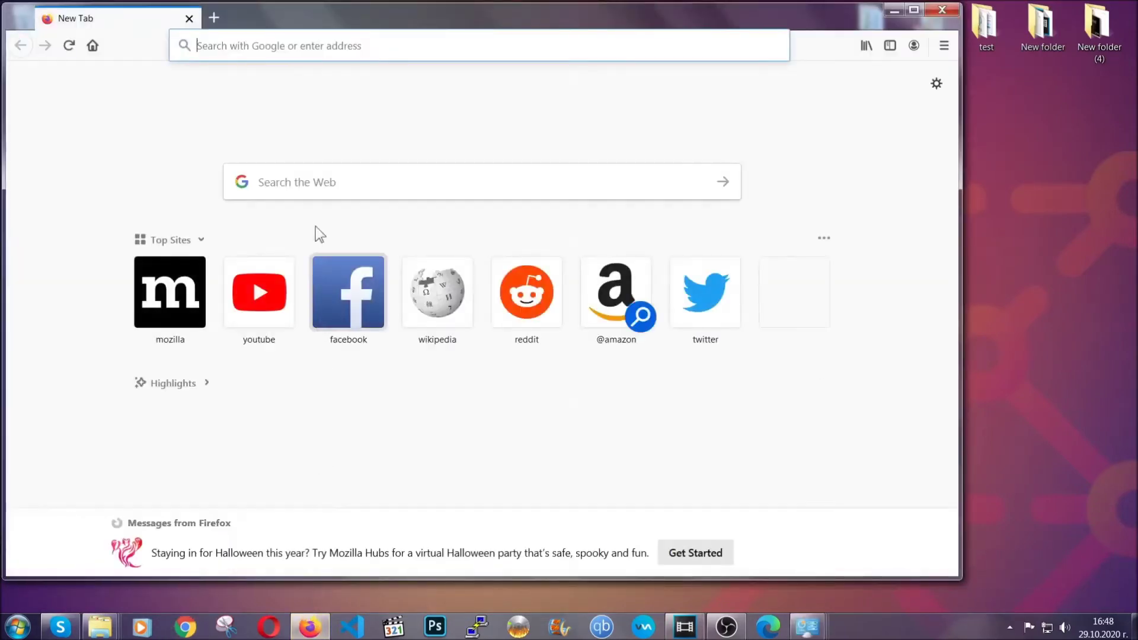
pyautogui.click(313, 45)
pyautogui.write('abo')
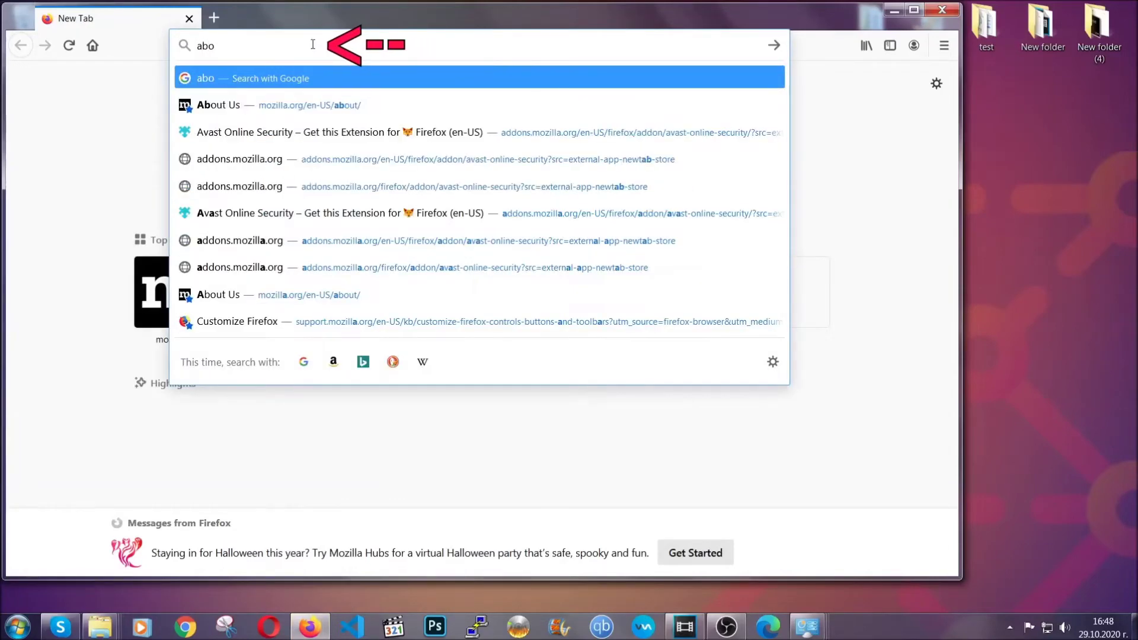
pyautogui.write('ut:support')
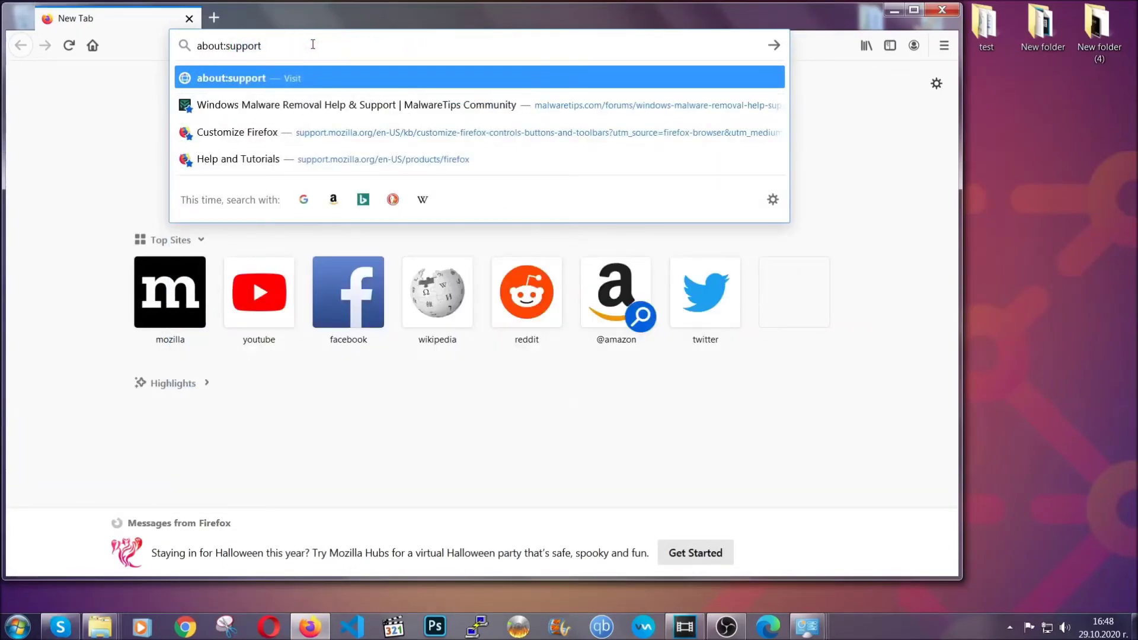
pyautogui.press('Return')
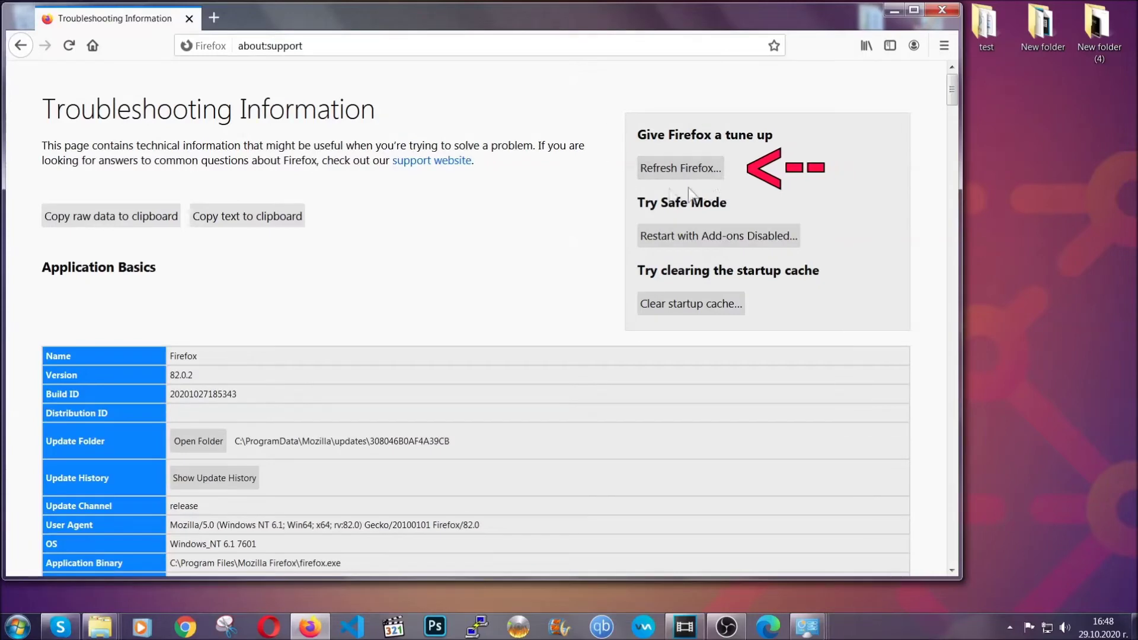
# - Refresh Firefox to its default settings, finish the Import Wizard, and minimize the browser
pyautogui.click(674, 173)
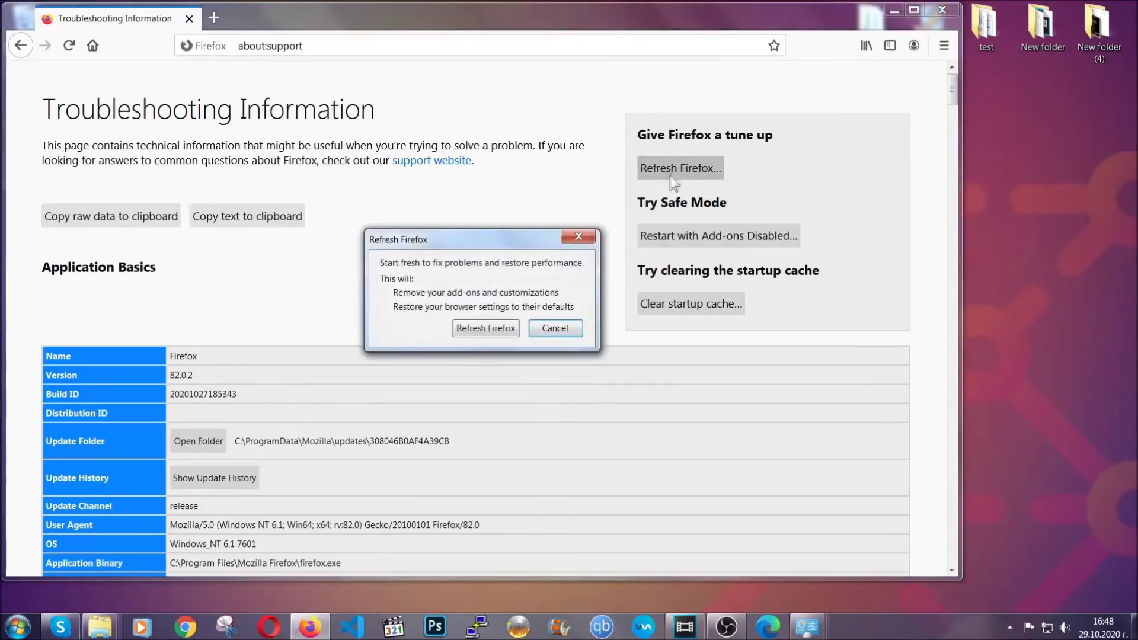
pyautogui.click(484, 329)
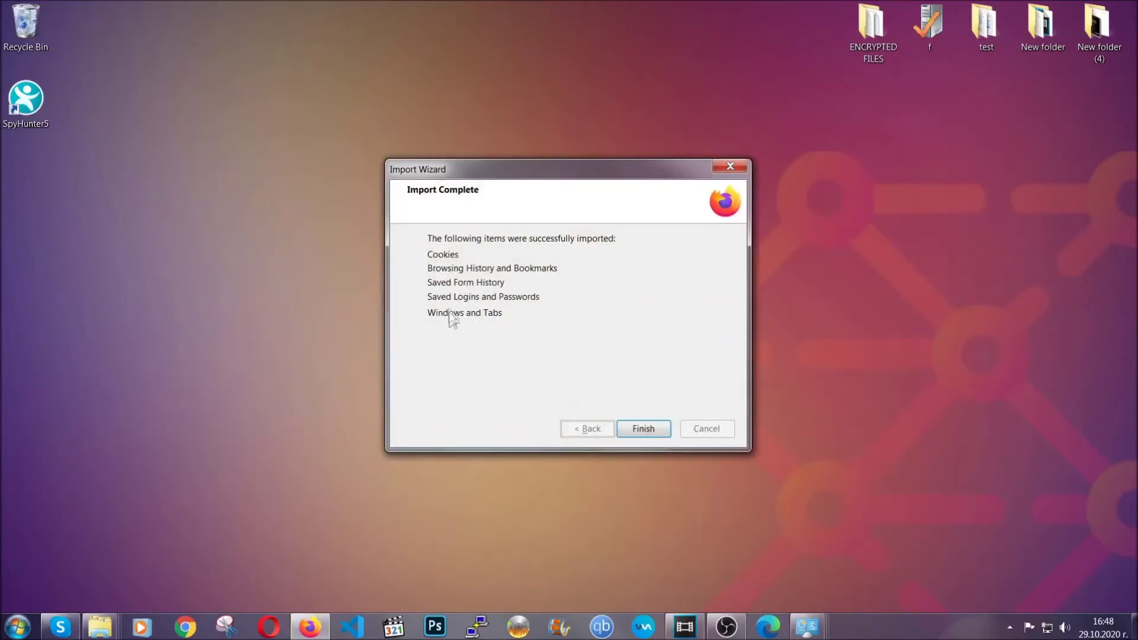
pyautogui.click(638, 428)
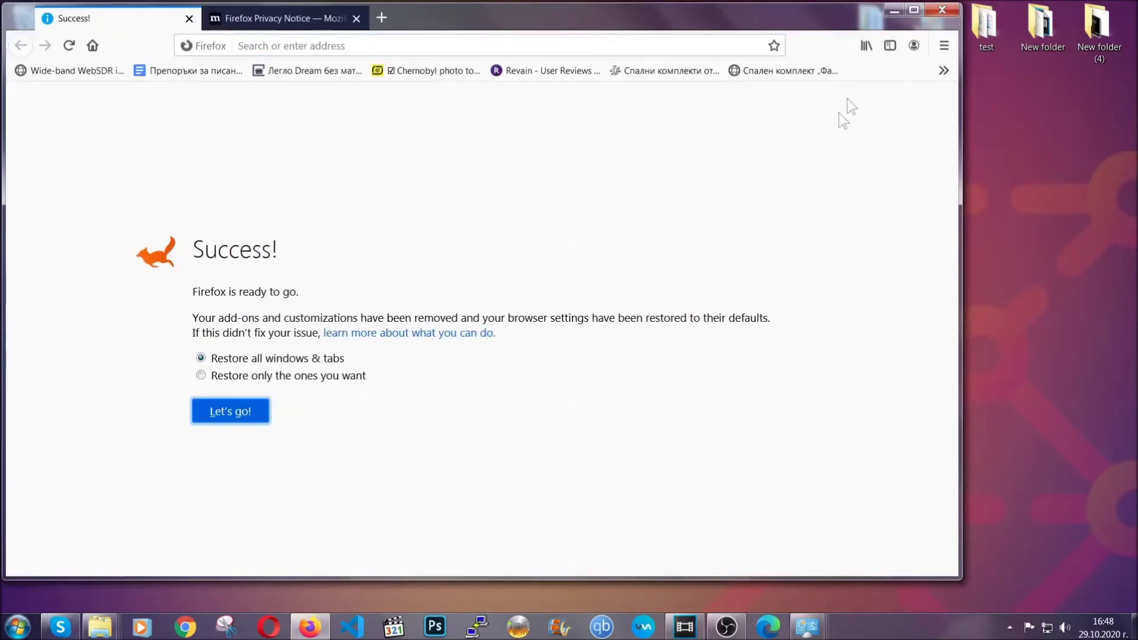
pyautogui.click(893, 11)
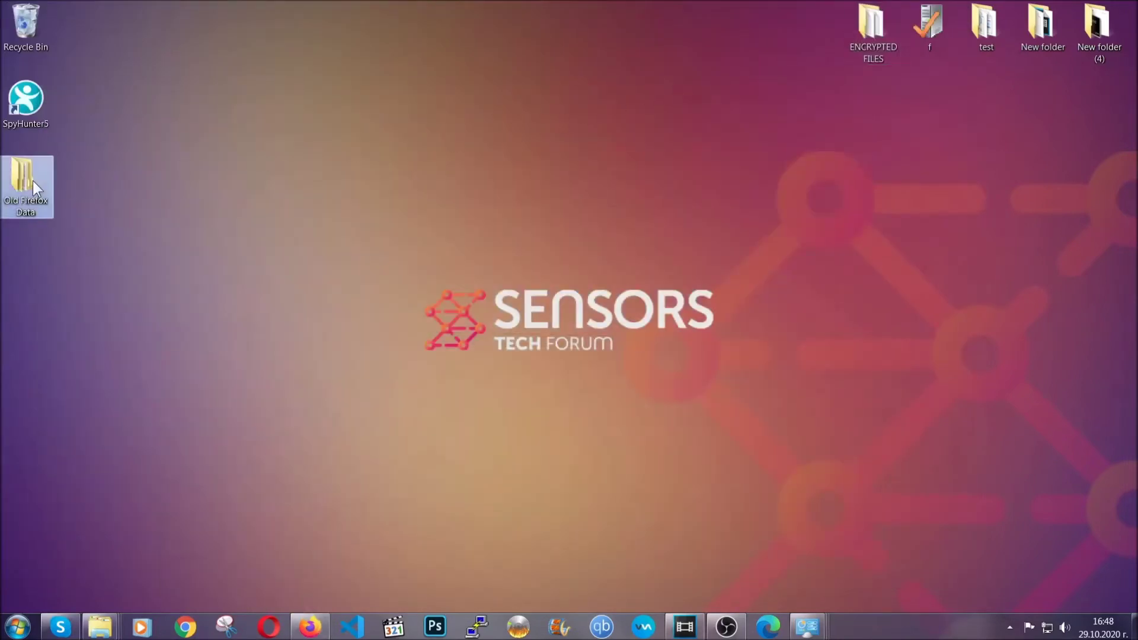
pyautogui.moveTo(3, 189)
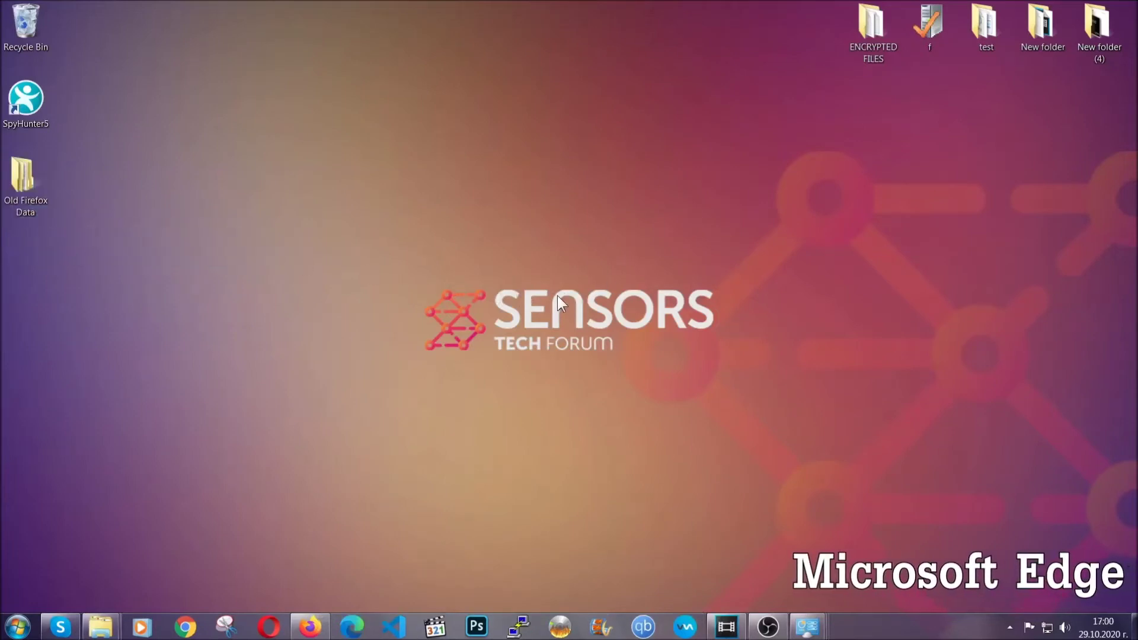
# - Switch to Microsoft Edge and go to edge://settings/clearBrowserData
pyautogui.click(352, 626)
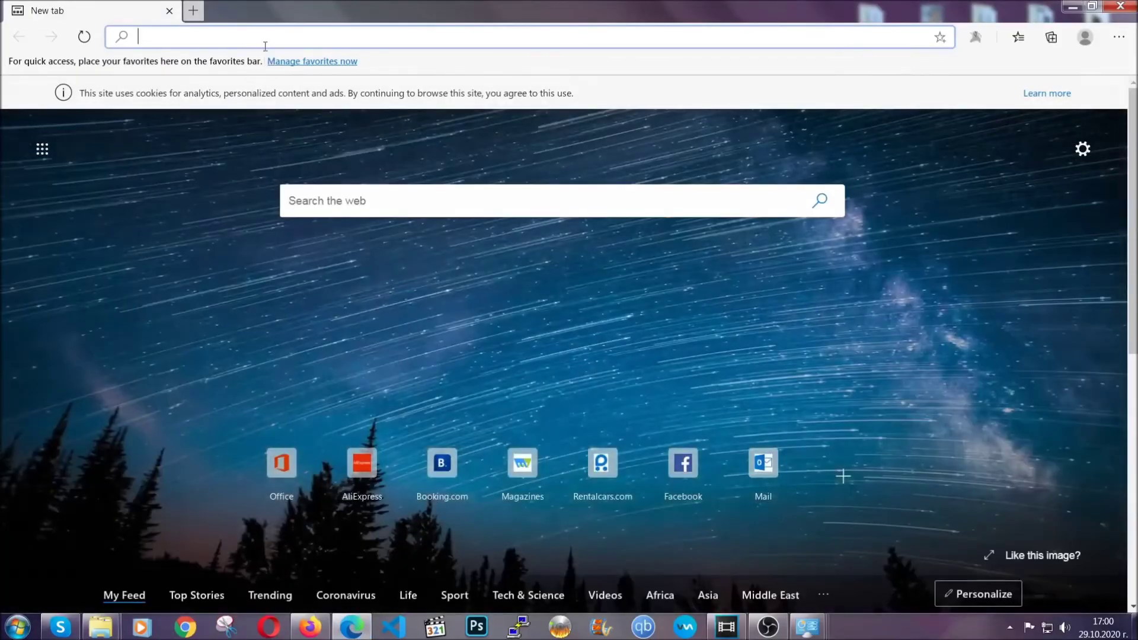
pyautogui.click(264, 37)
pyautogui.write('edge')
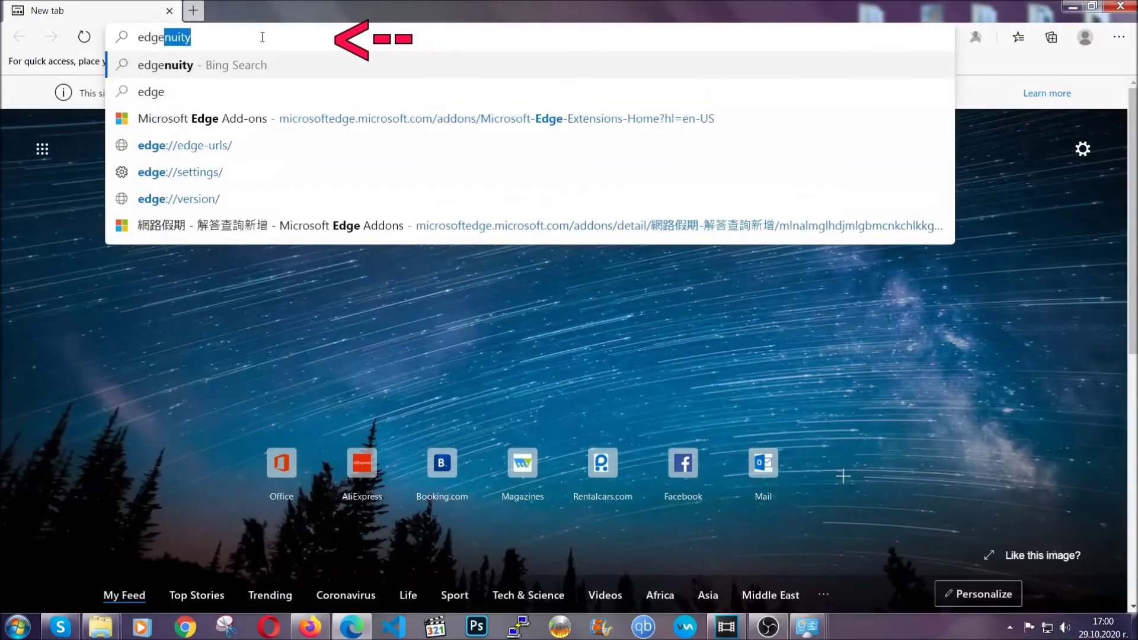
pyautogui.write('://')
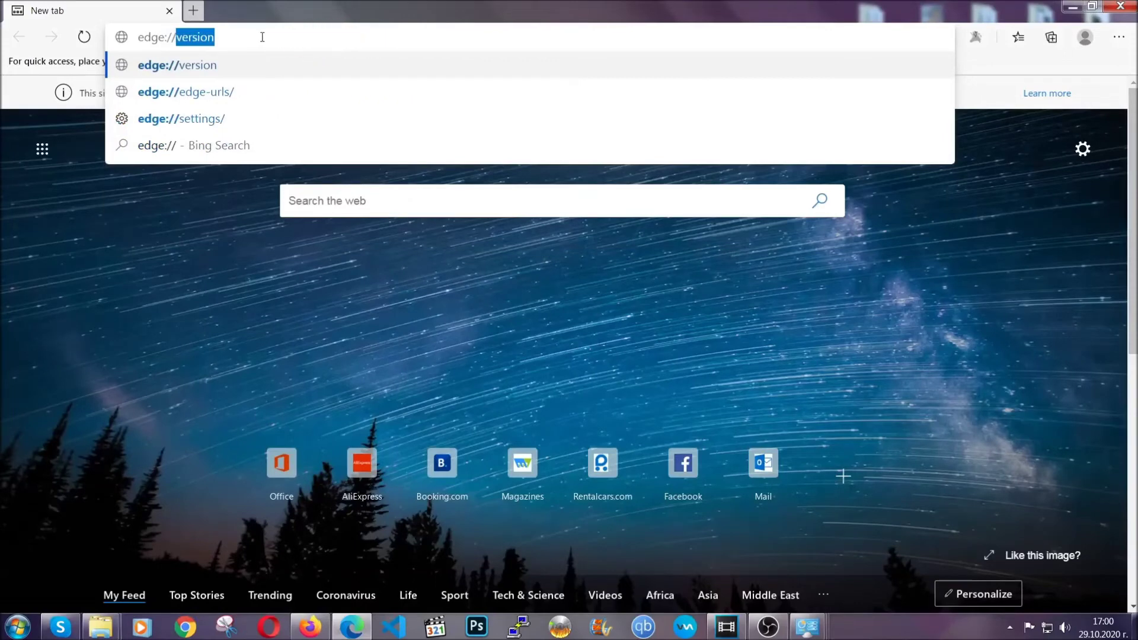
pyautogui.write('settings/clearBrowserData')
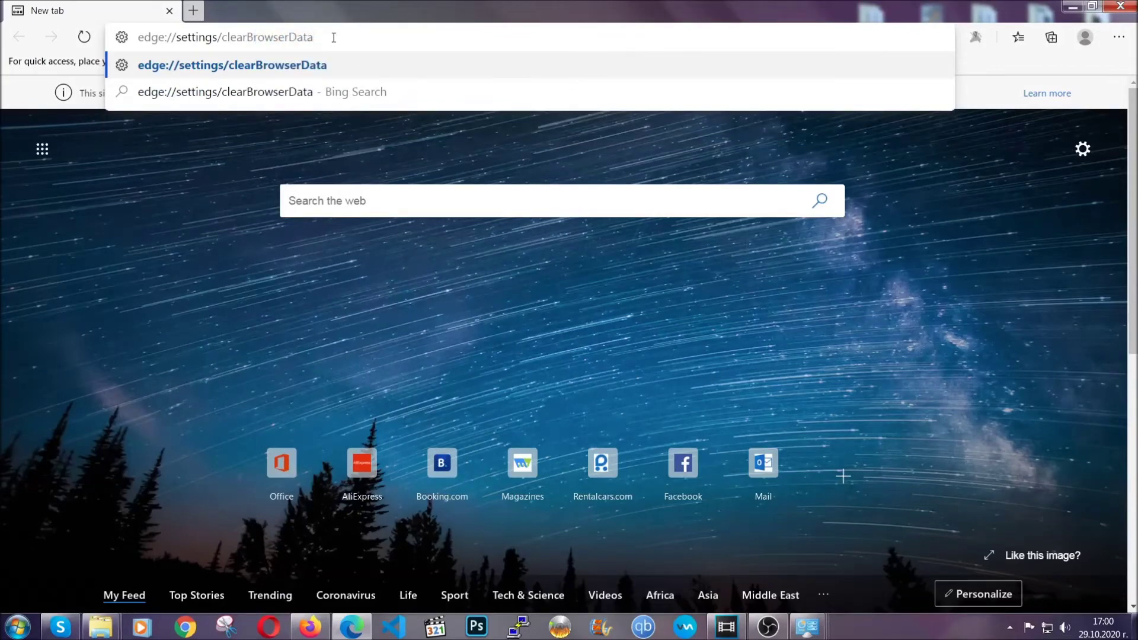
pyautogui.press('Return')
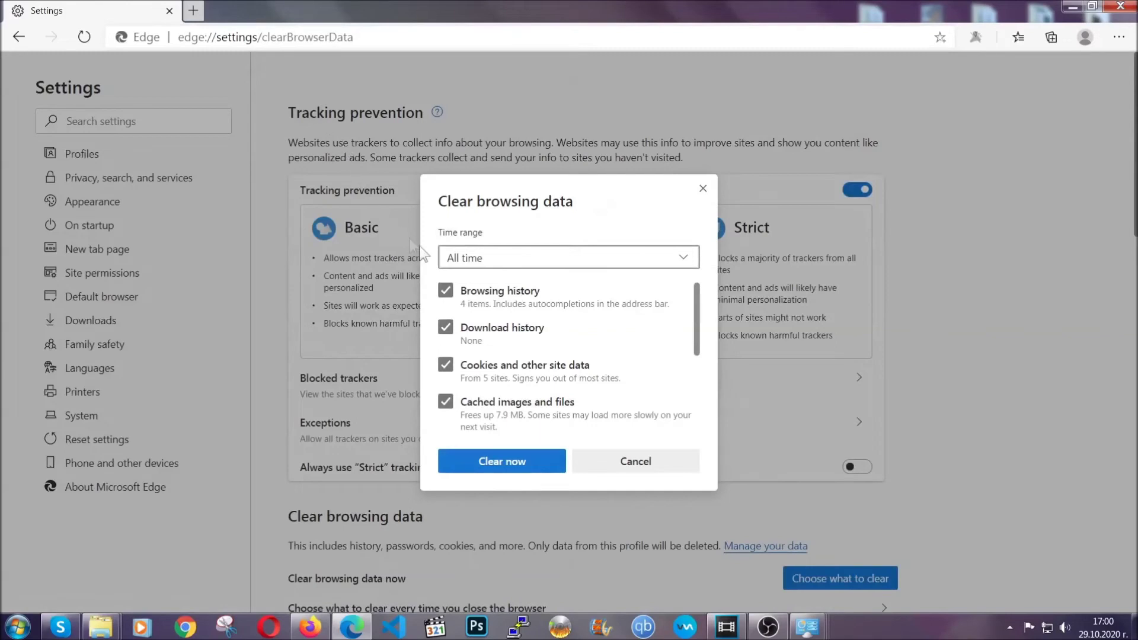
# - Clear the Edge browsing data with the time range All time, leaving Passwords unticked
pyautogui.click(473, 263)
pyautogui.click(471, 375)
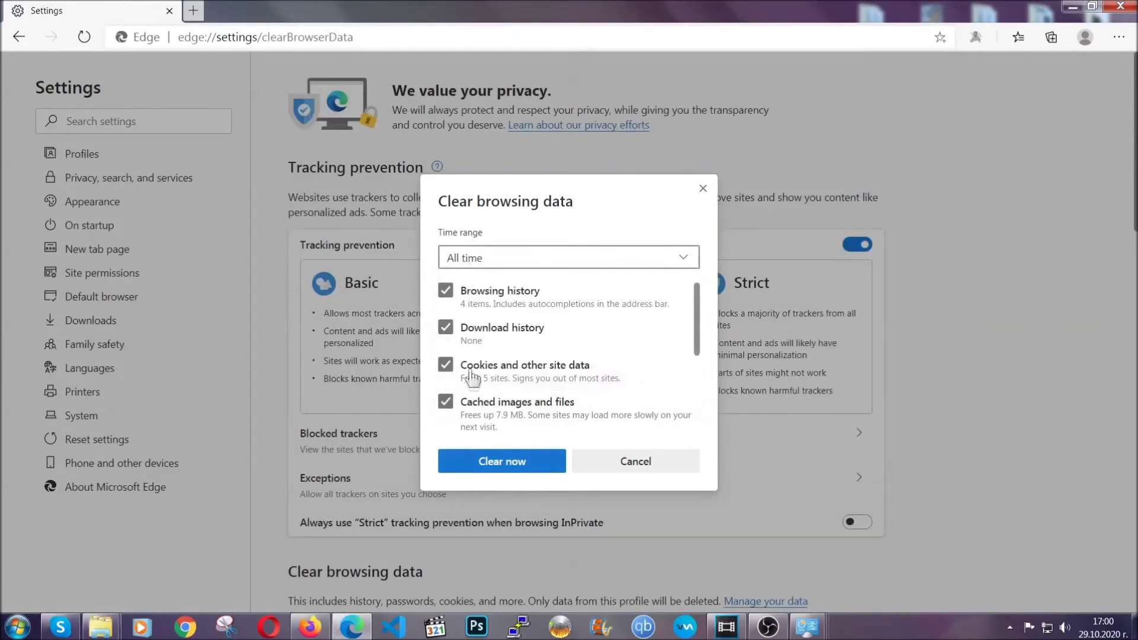
pyautogui.scroll(-3, 474, 373)
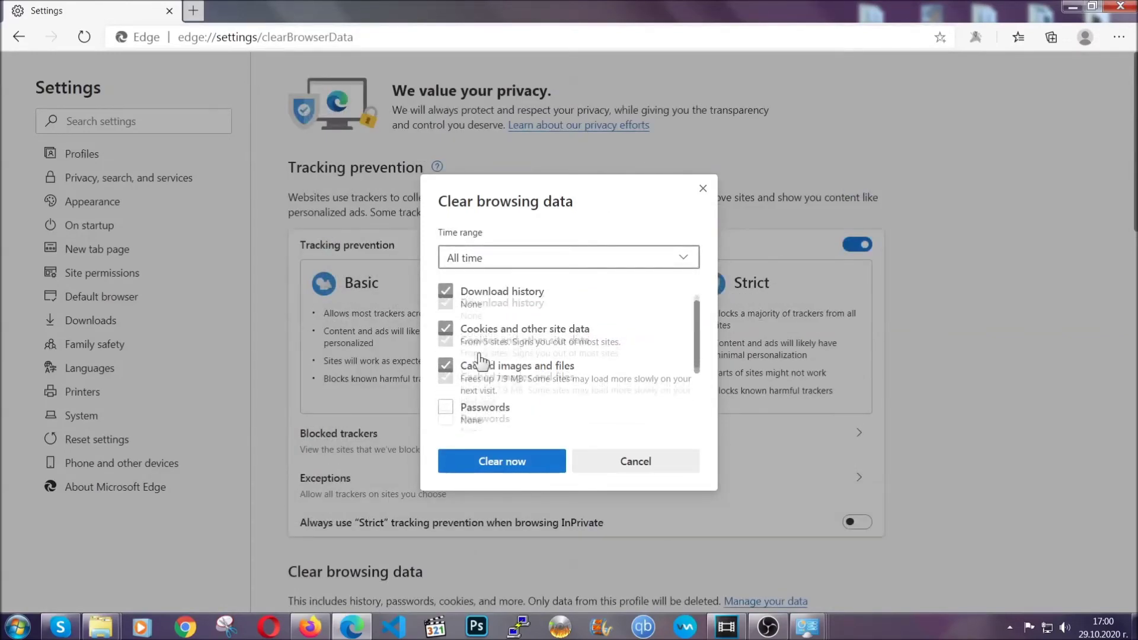
pyautogui.click(497, 468)
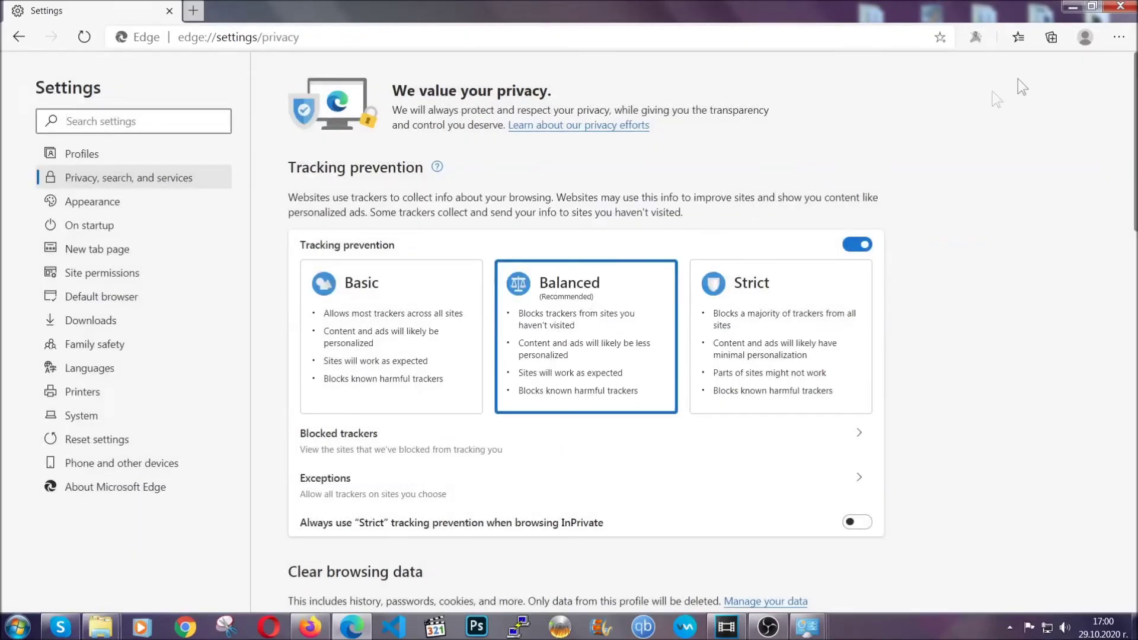
# - Remove the installed 網路假期 - 解答查詢新增 extension from Microsoft Edge
pyautogui.click(1119, 37)
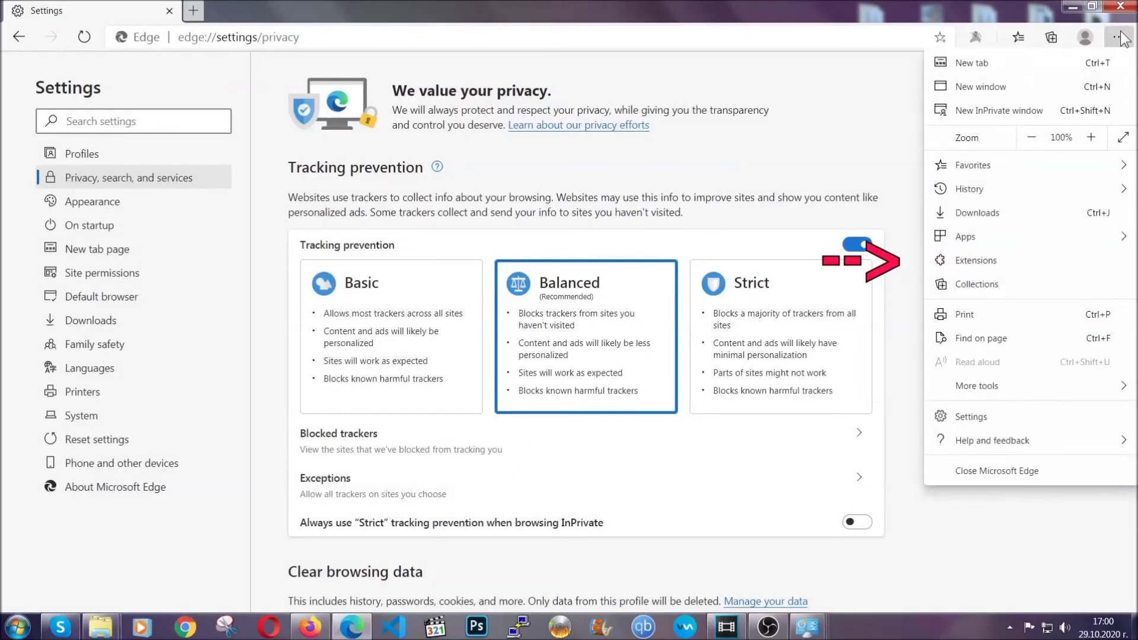
pyautogui.click(1036, 253)
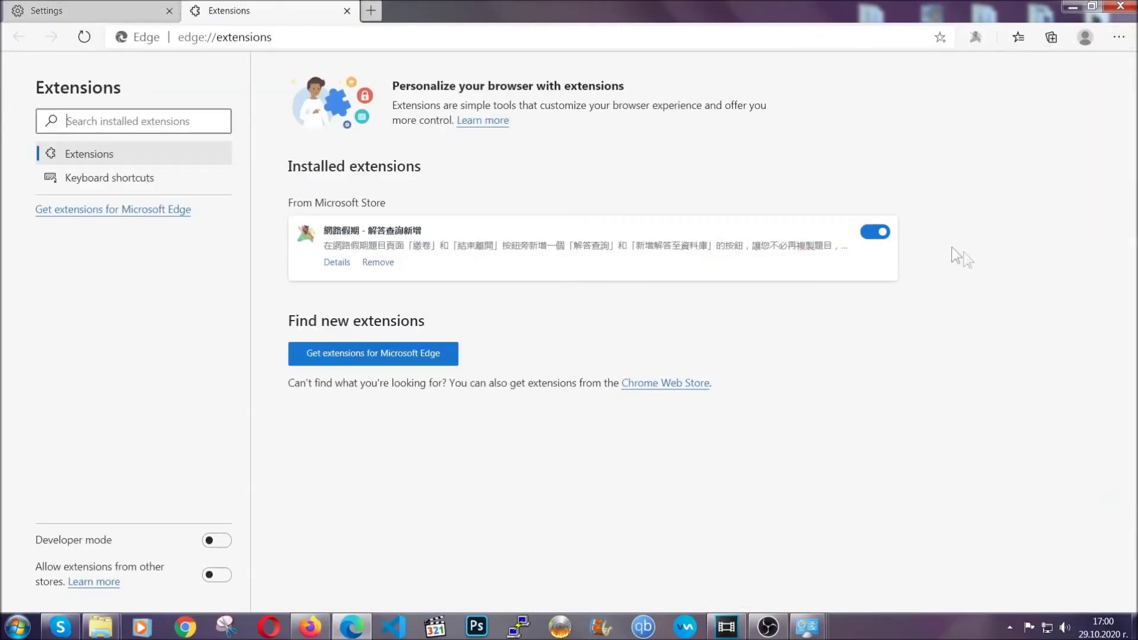
pyautogui.click(372, 263)
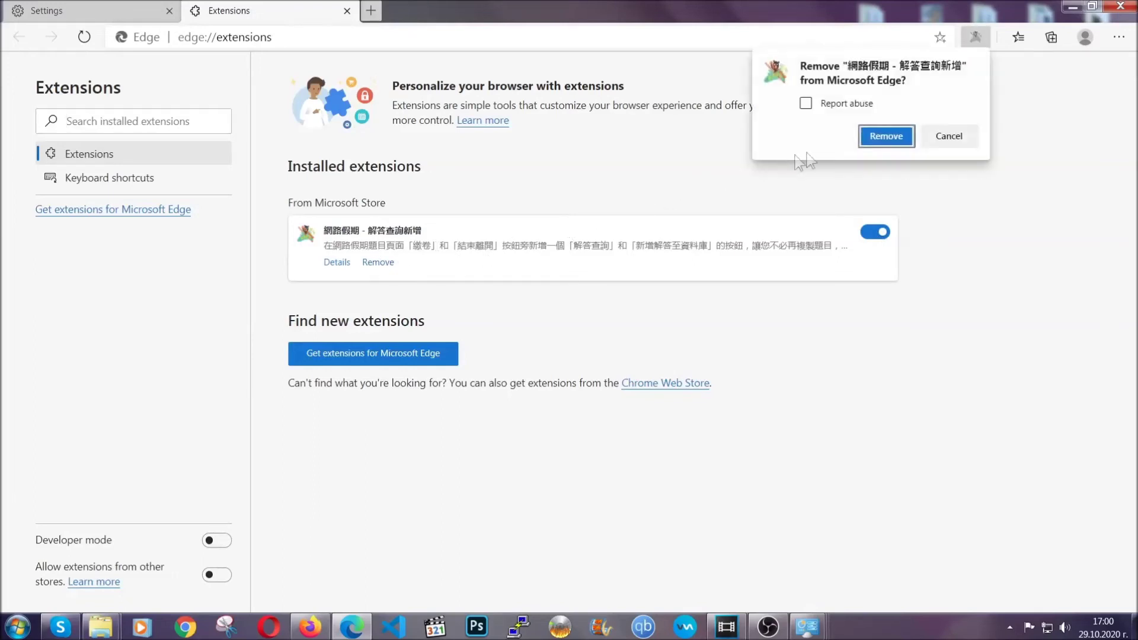
pyautogui.click(884, 136)
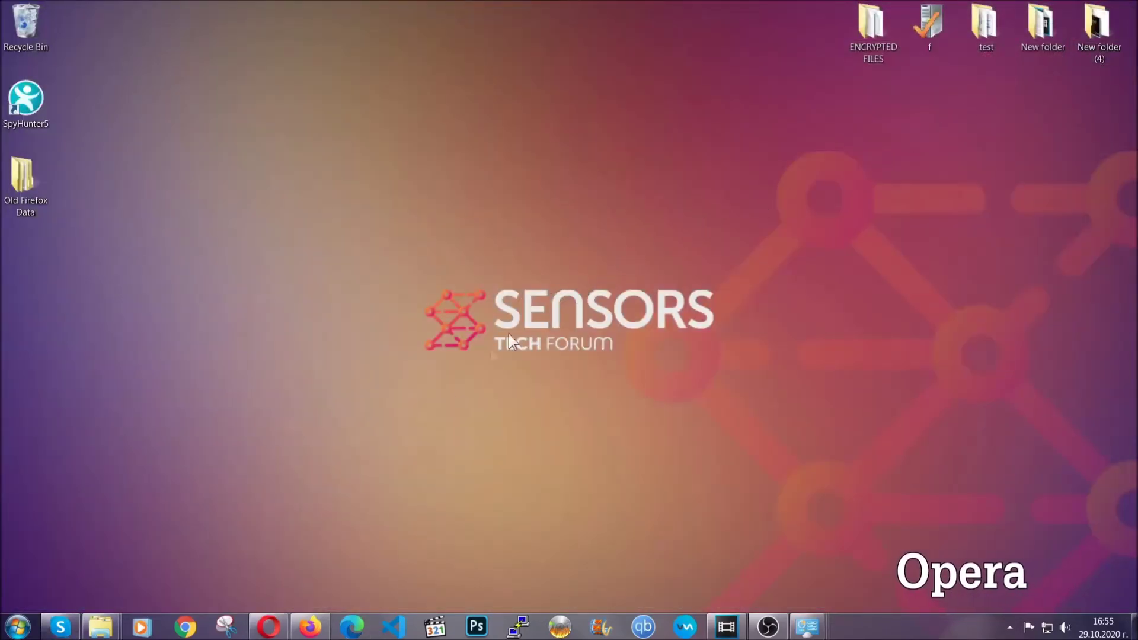
# - Switch to Opera and go to opera://settings/clearBrowserData
pyautogui.click(269, 626)
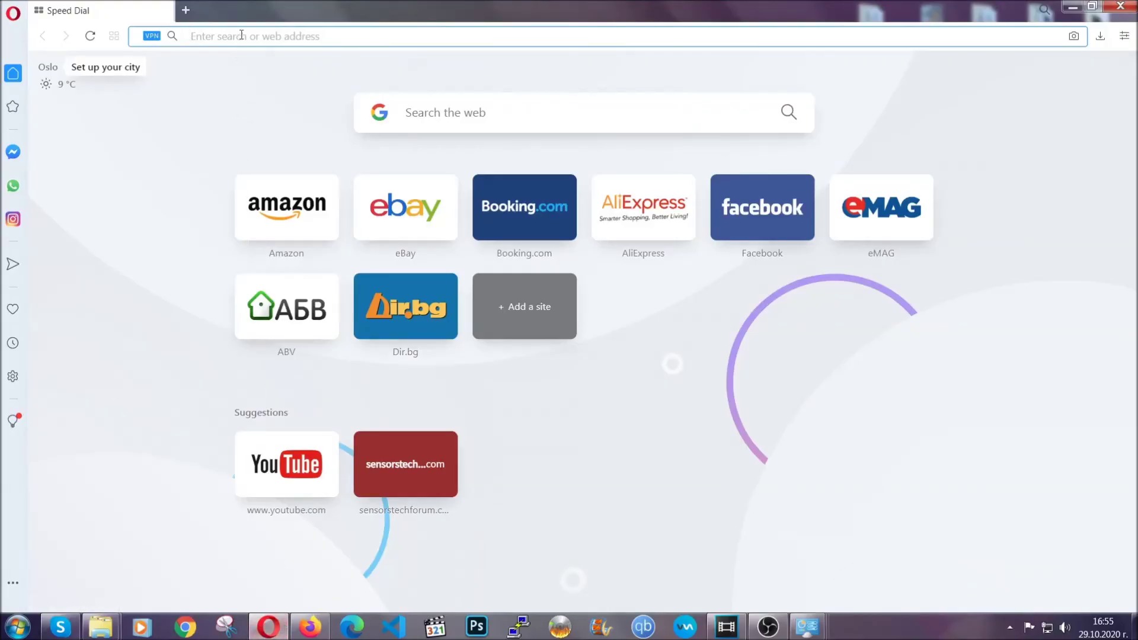
pyautogui.write('opera://')
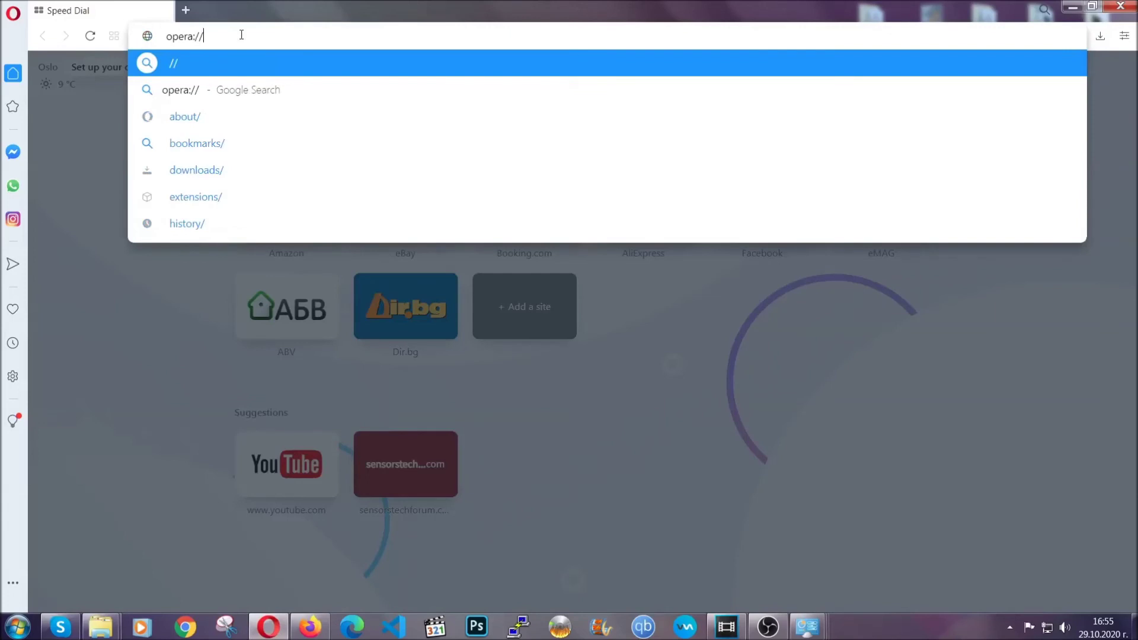
pyautogui.write('settings/clearBrowserData')
pyautogui.press('Return')
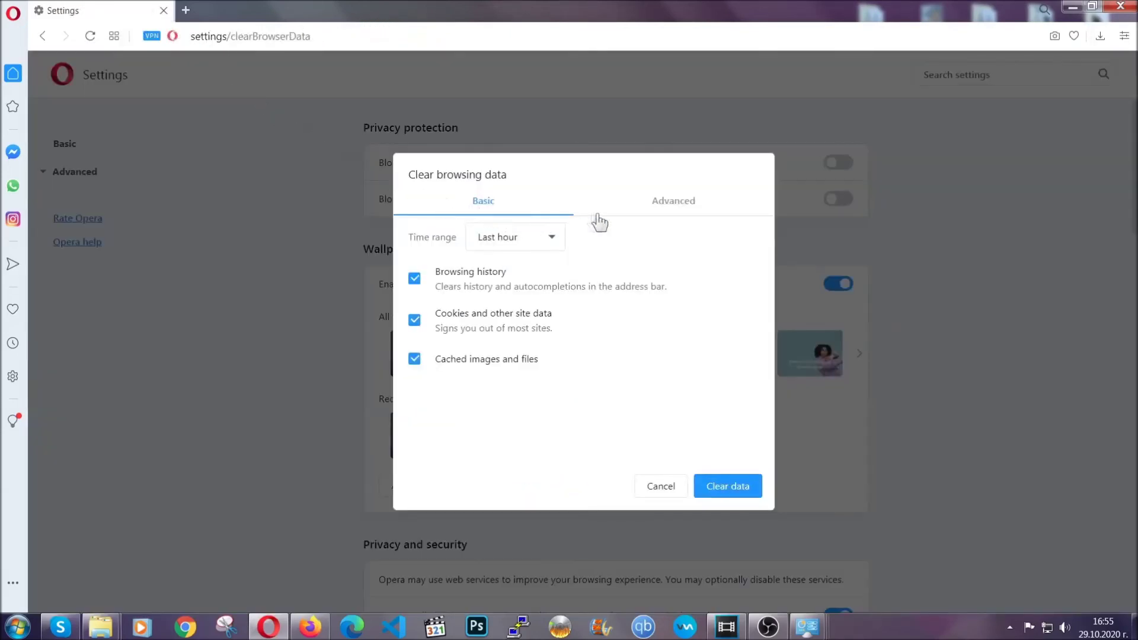
# - Change the time range in the advanced clearing options and clear Opera's browsing data, leaving Passwords and other sign-in data unticked
pyautogui.click(671, 205)
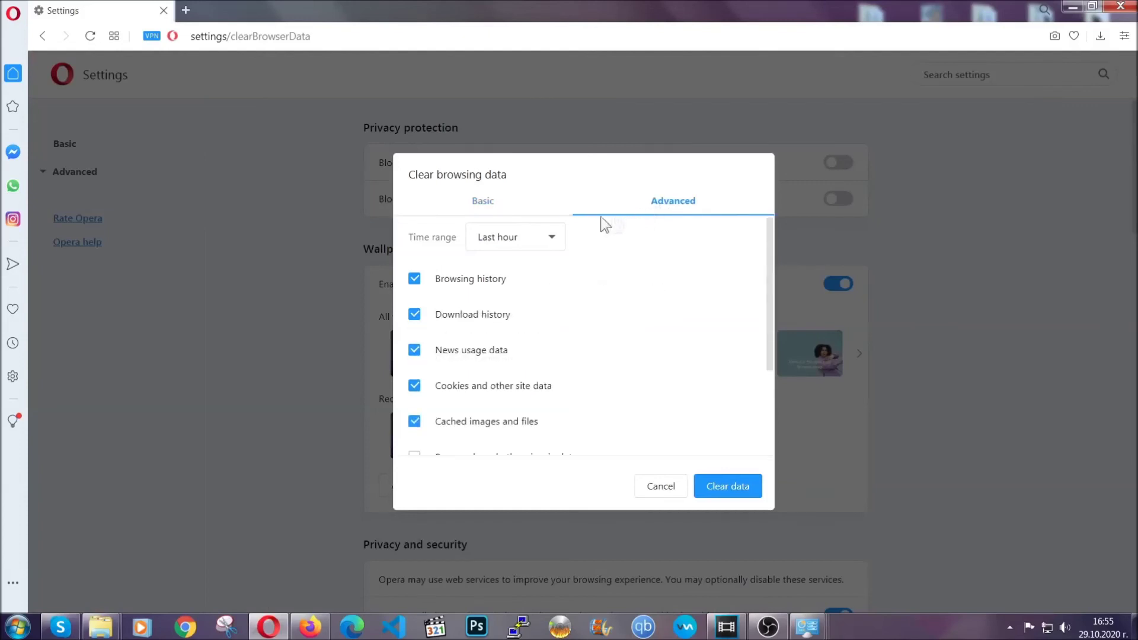
pyautogui.click(551, 236)
pyautogui.click(514, 308)
pyautogui.scroll(-3, 515, 313)
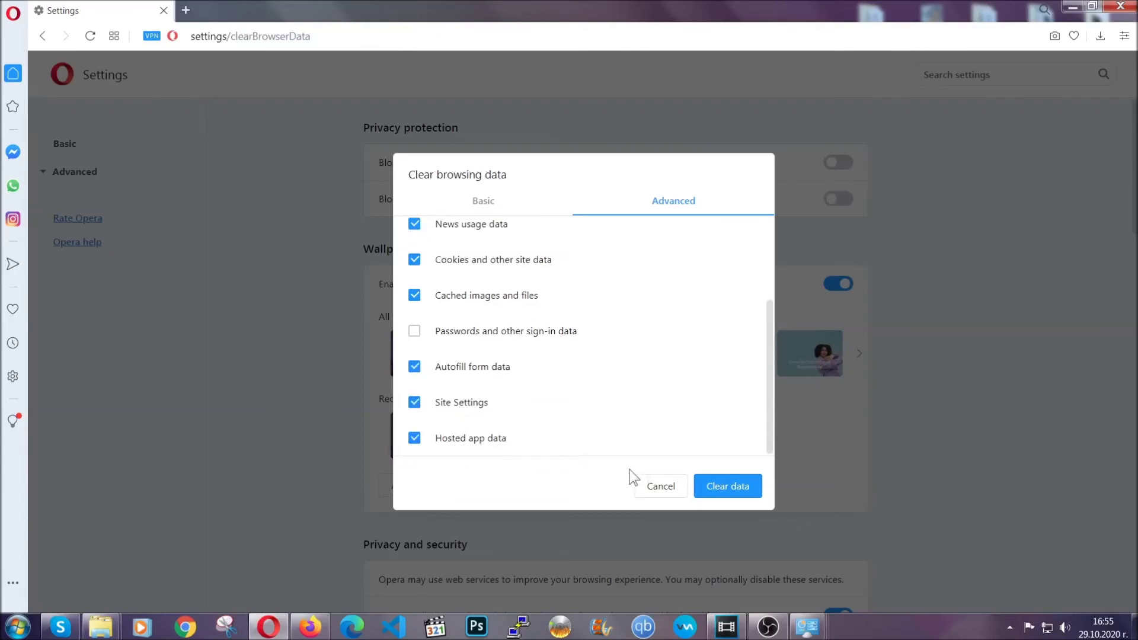
pyautogui.click(728, 487)
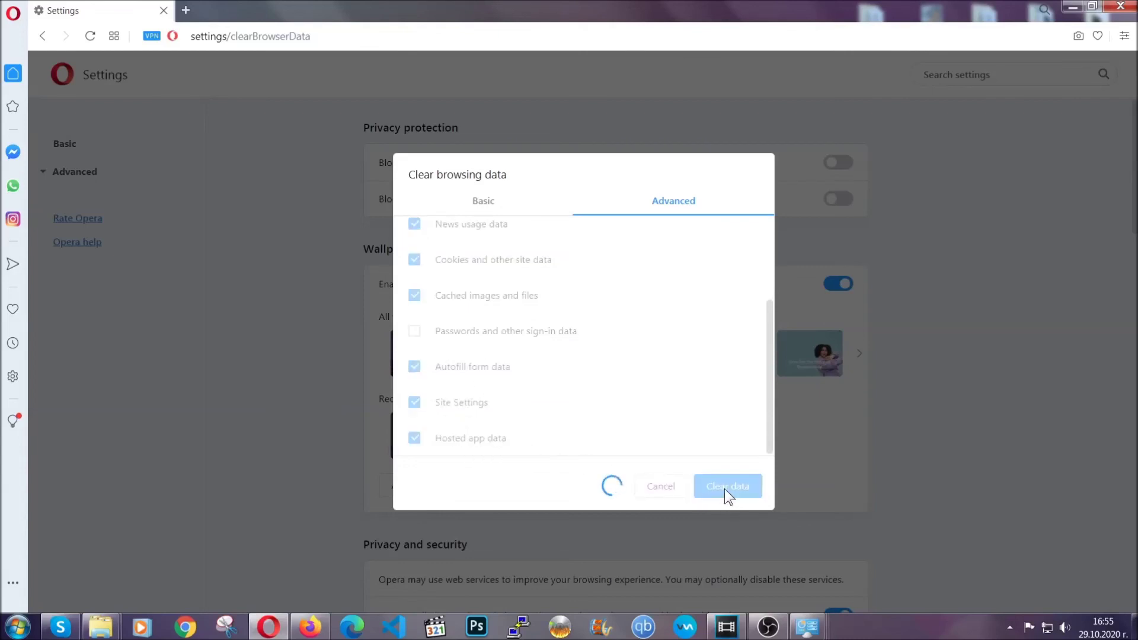